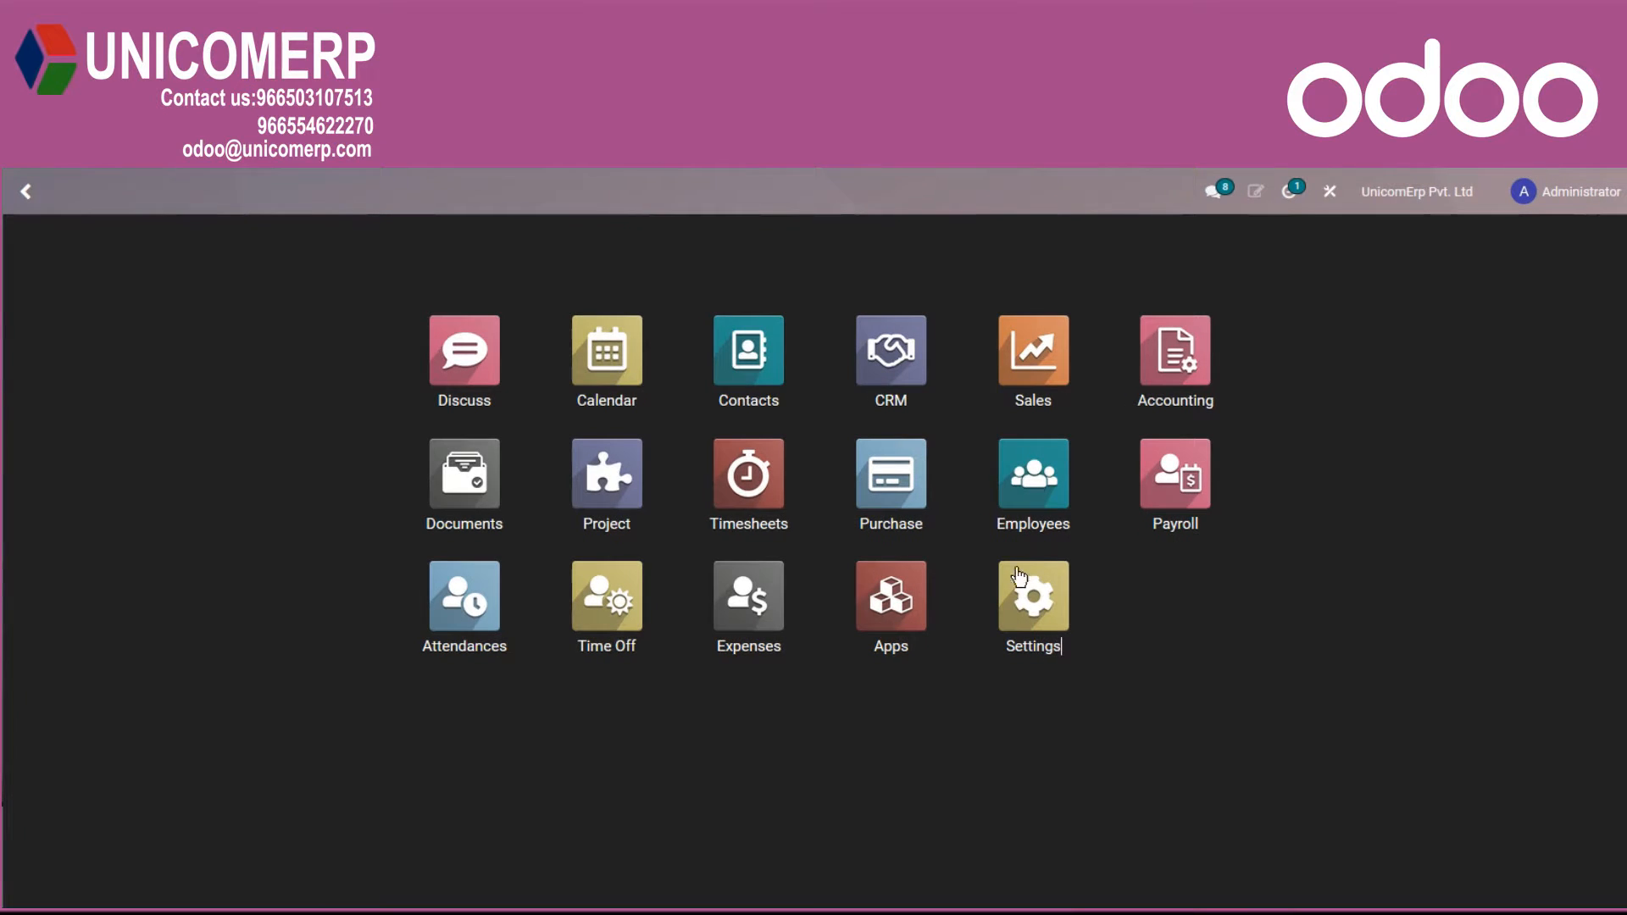
# - Open the Purchase app to list the requests for quotation
pyautogui.click(890, 484)
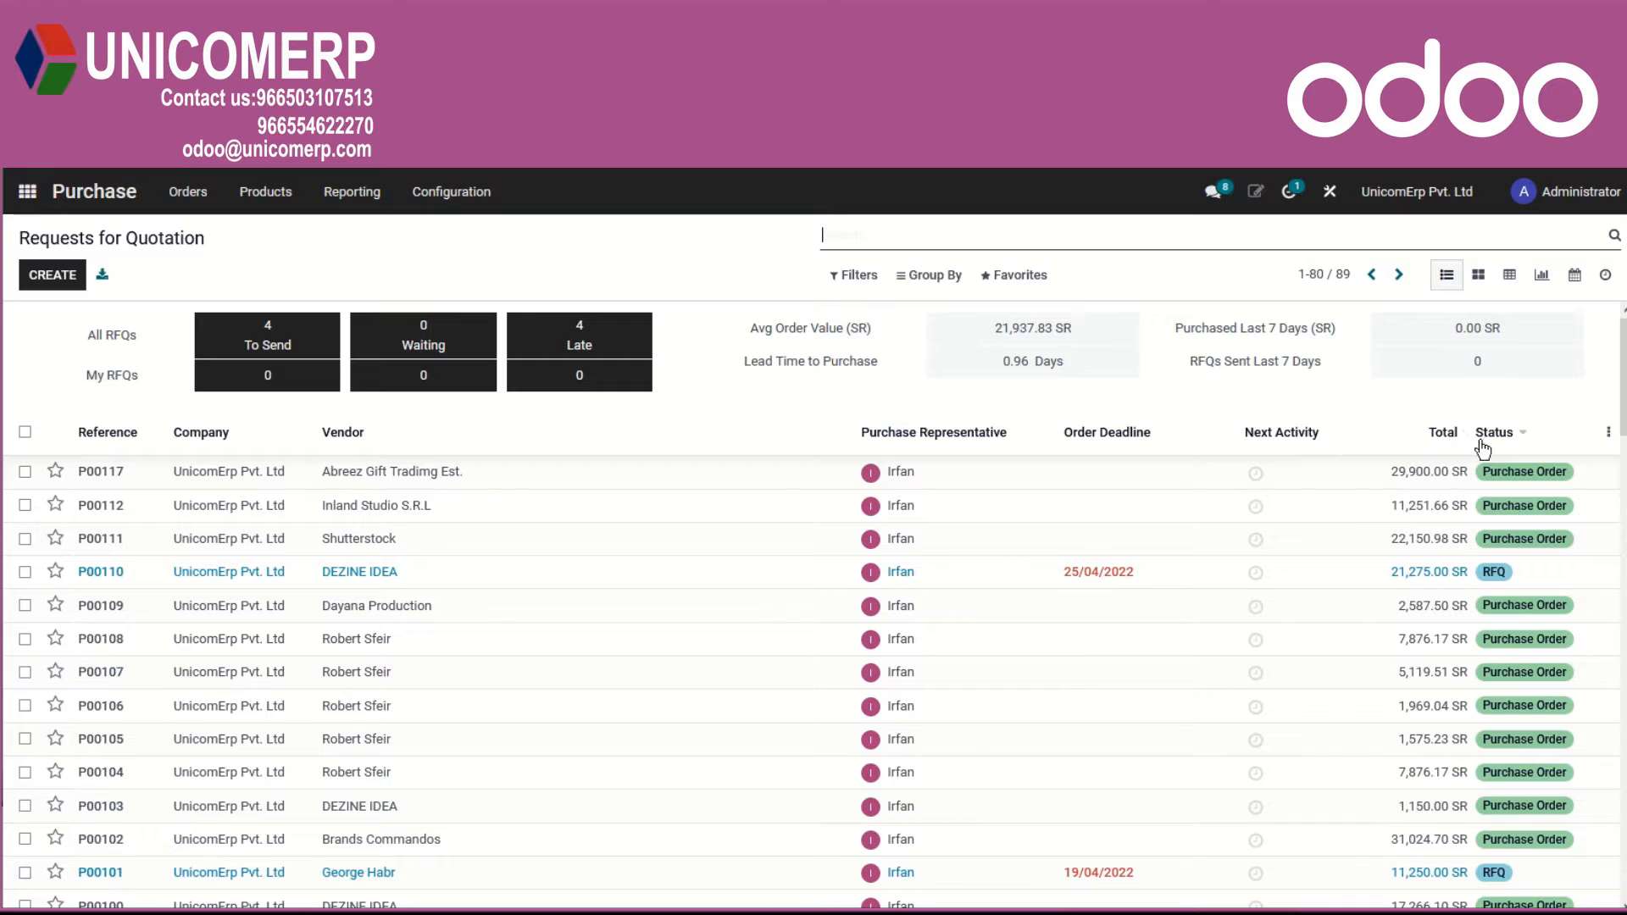
# - Show the optional Source Document column in the requests for quotation list, and hide it again
pyautogui.click(1610, 436)
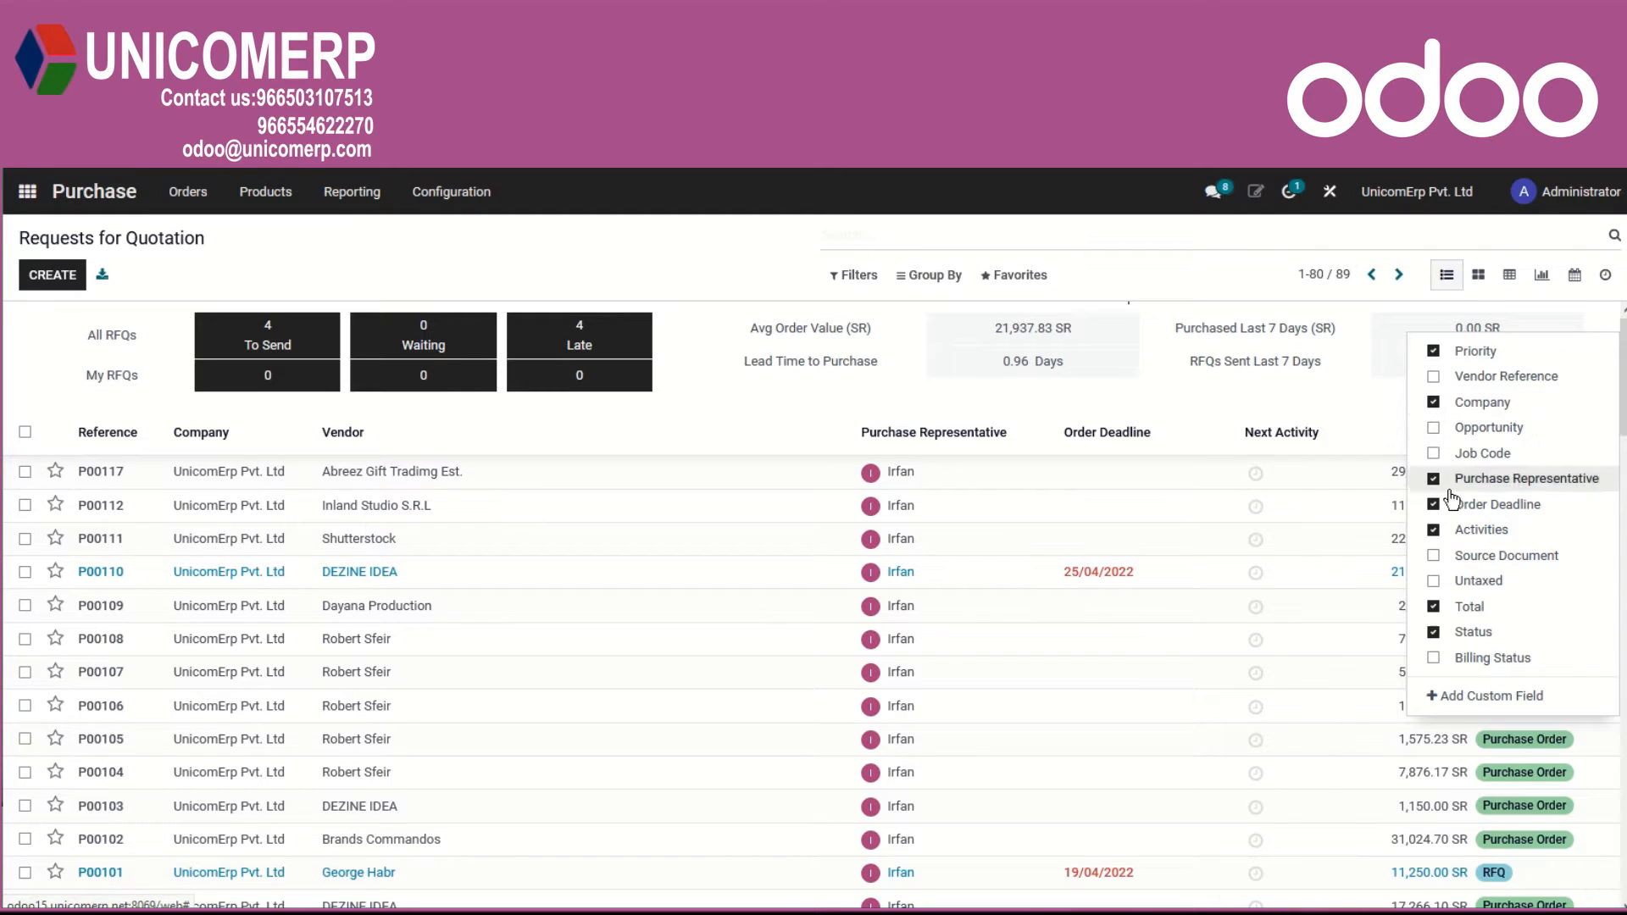
pyautogui.click(1435, 556)
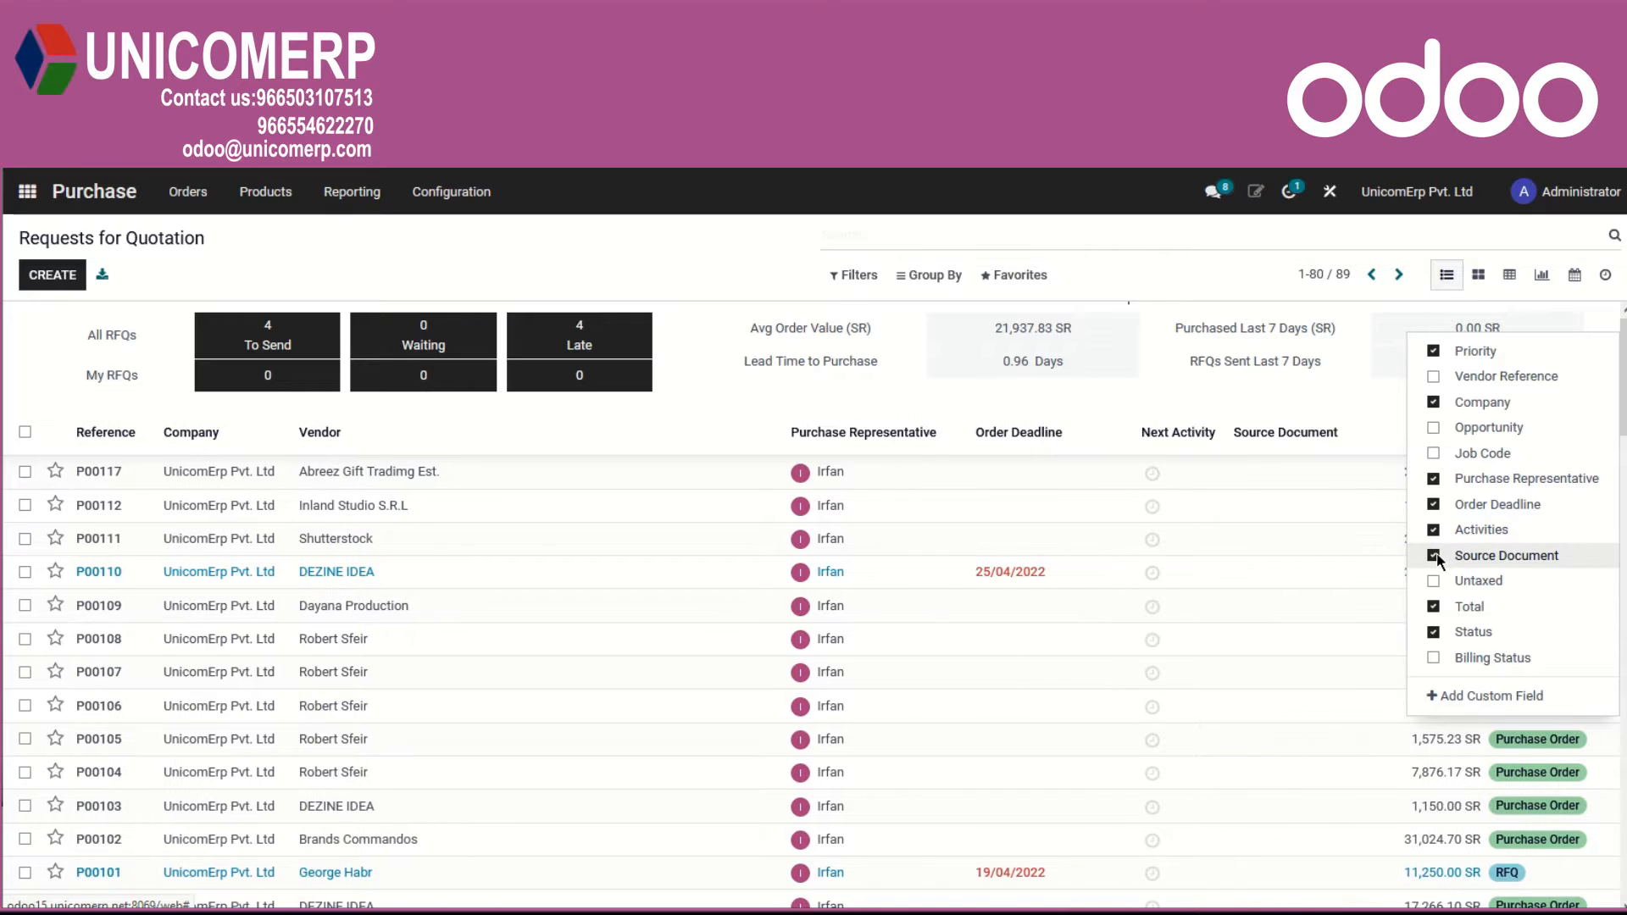
pyautogui.click(1435, 556)
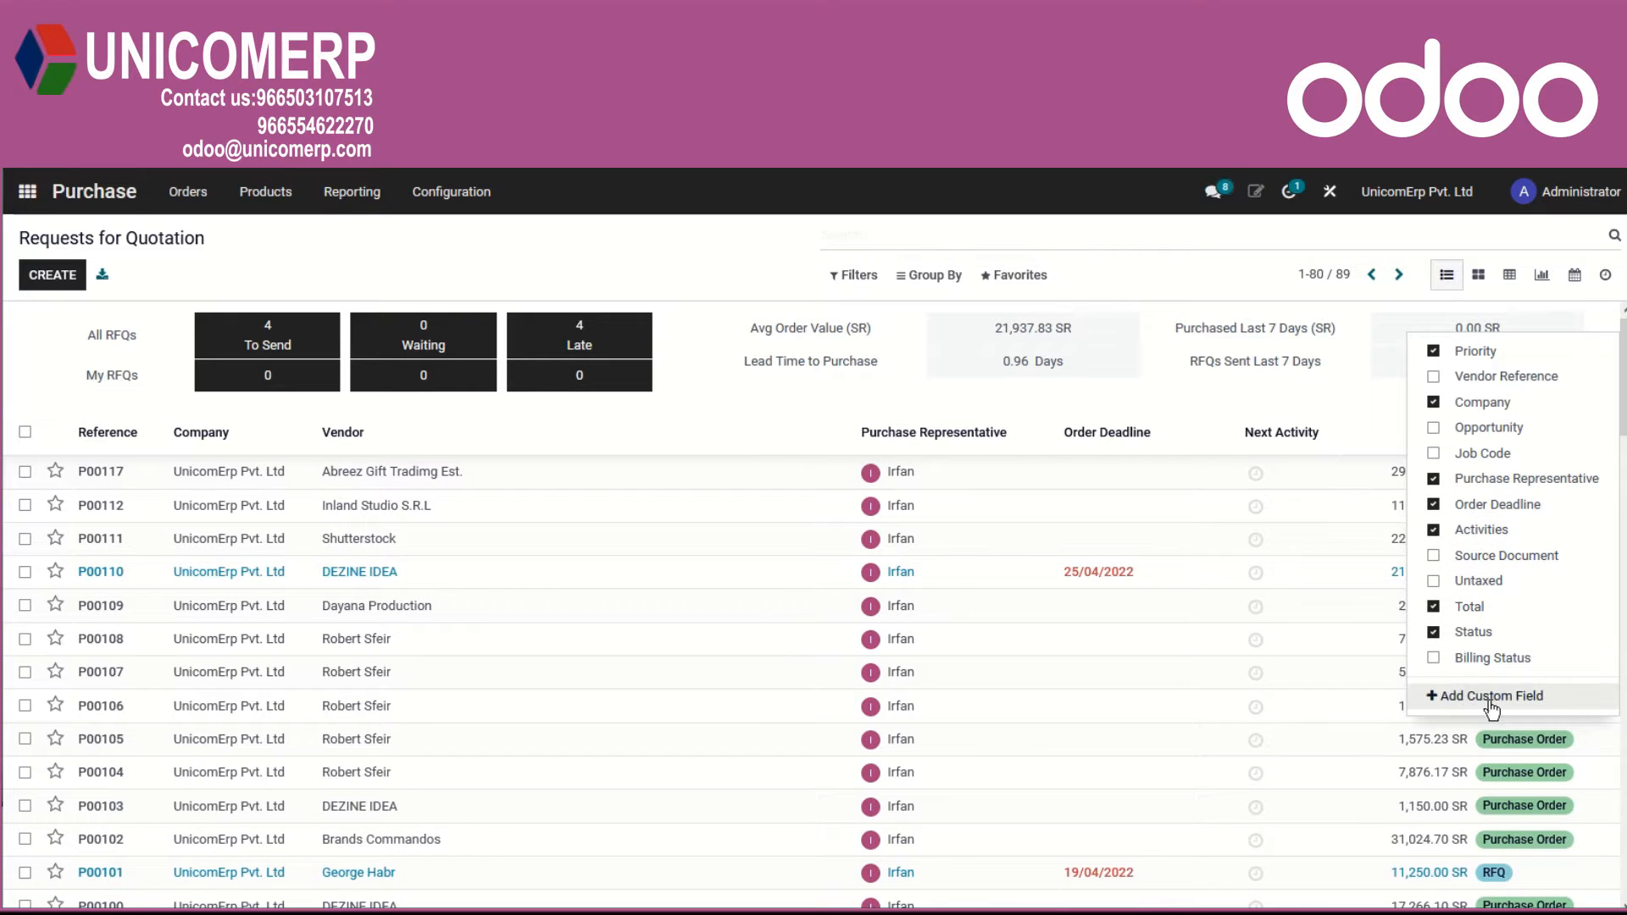
pyautogui.click(1111, 264)
# - Star the DEZINE IDEA request with the 25/04/2022 deadline and the 7,876.17 SR order two rows below it
pyautogui.click(55, 572)
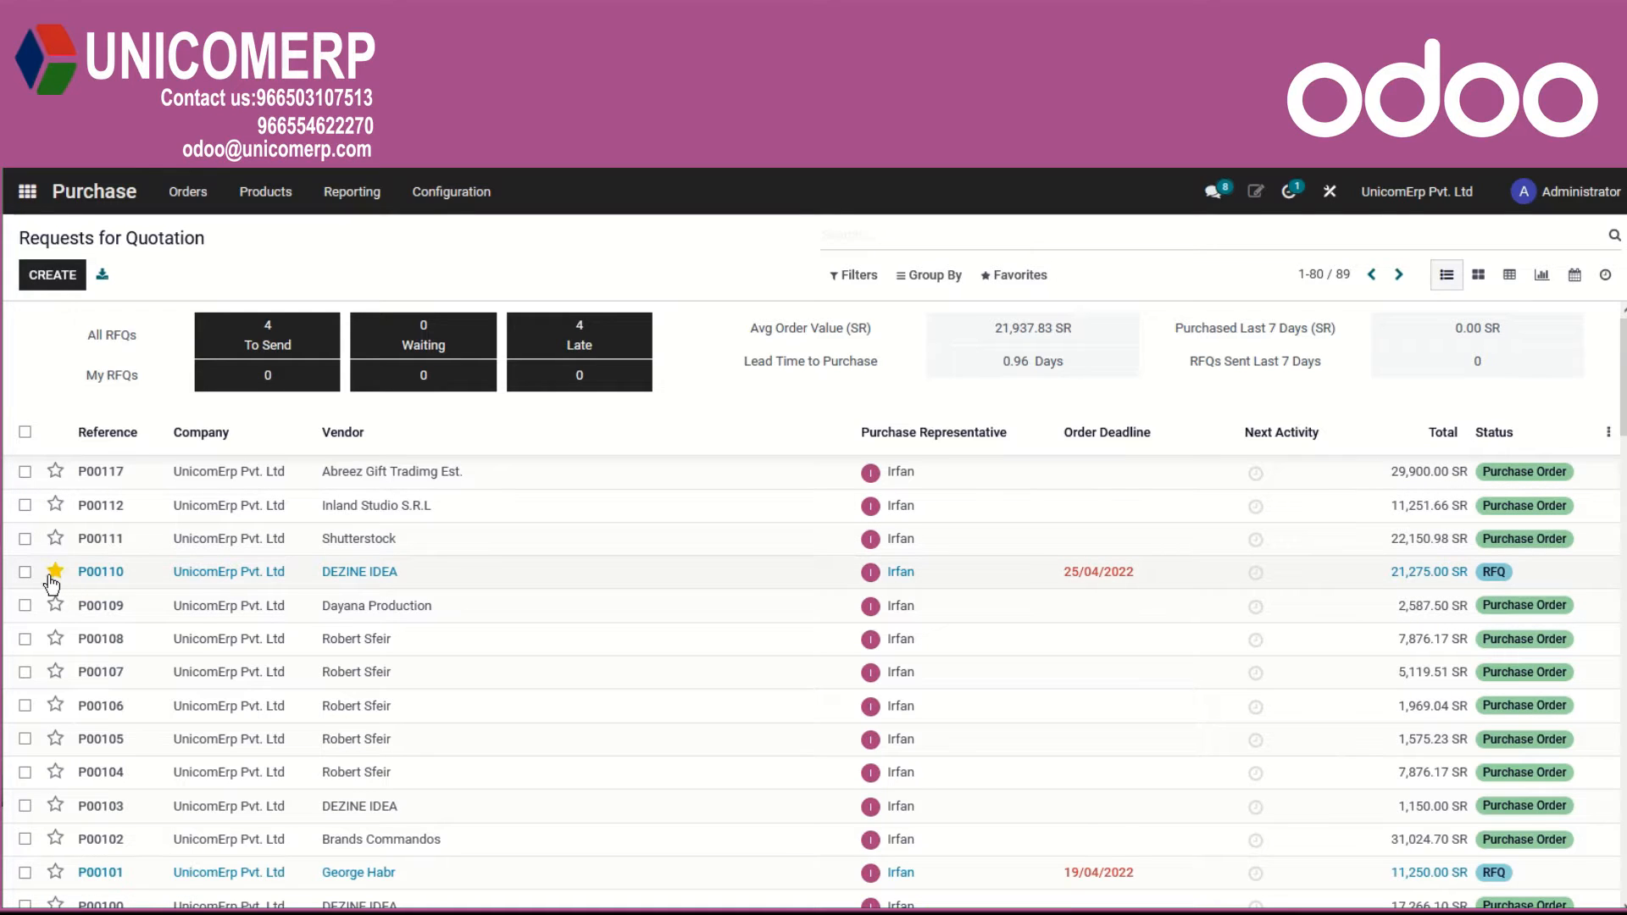
pyautogui.click(55, 638)
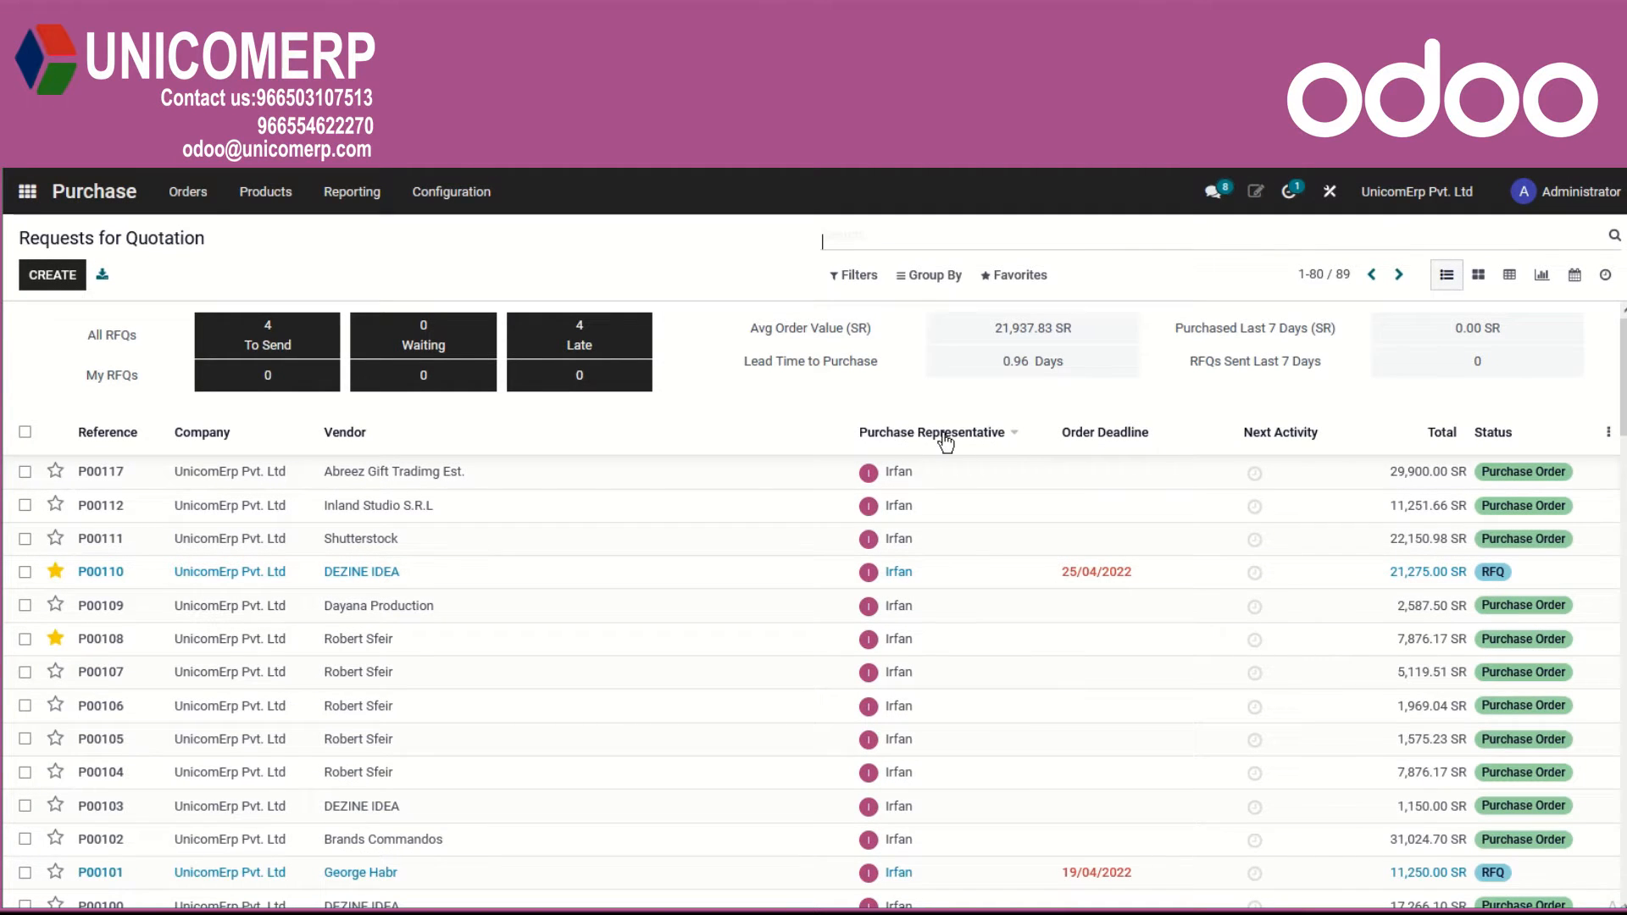
# - Send the message "hi" to the DEZINE IDEA request's purchase representative, look through the available emojis and close the chat
pyautogui.click(870, 575)
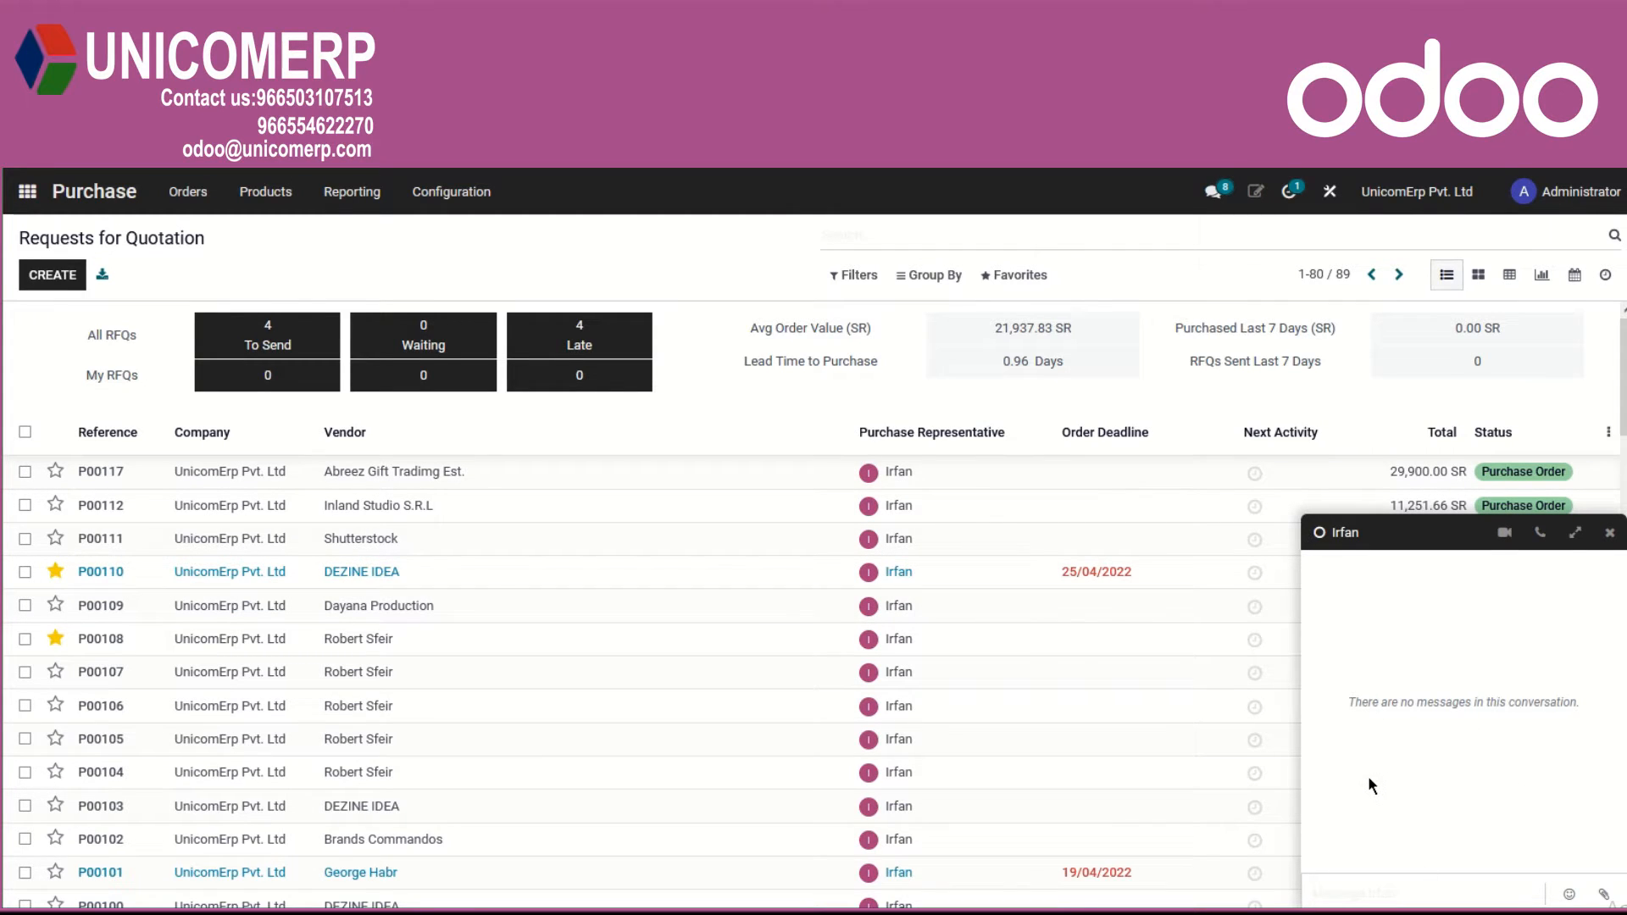
pyautogui.click(1354, 888)
pyautogui.write('hi')
pyautogui.press('Return')
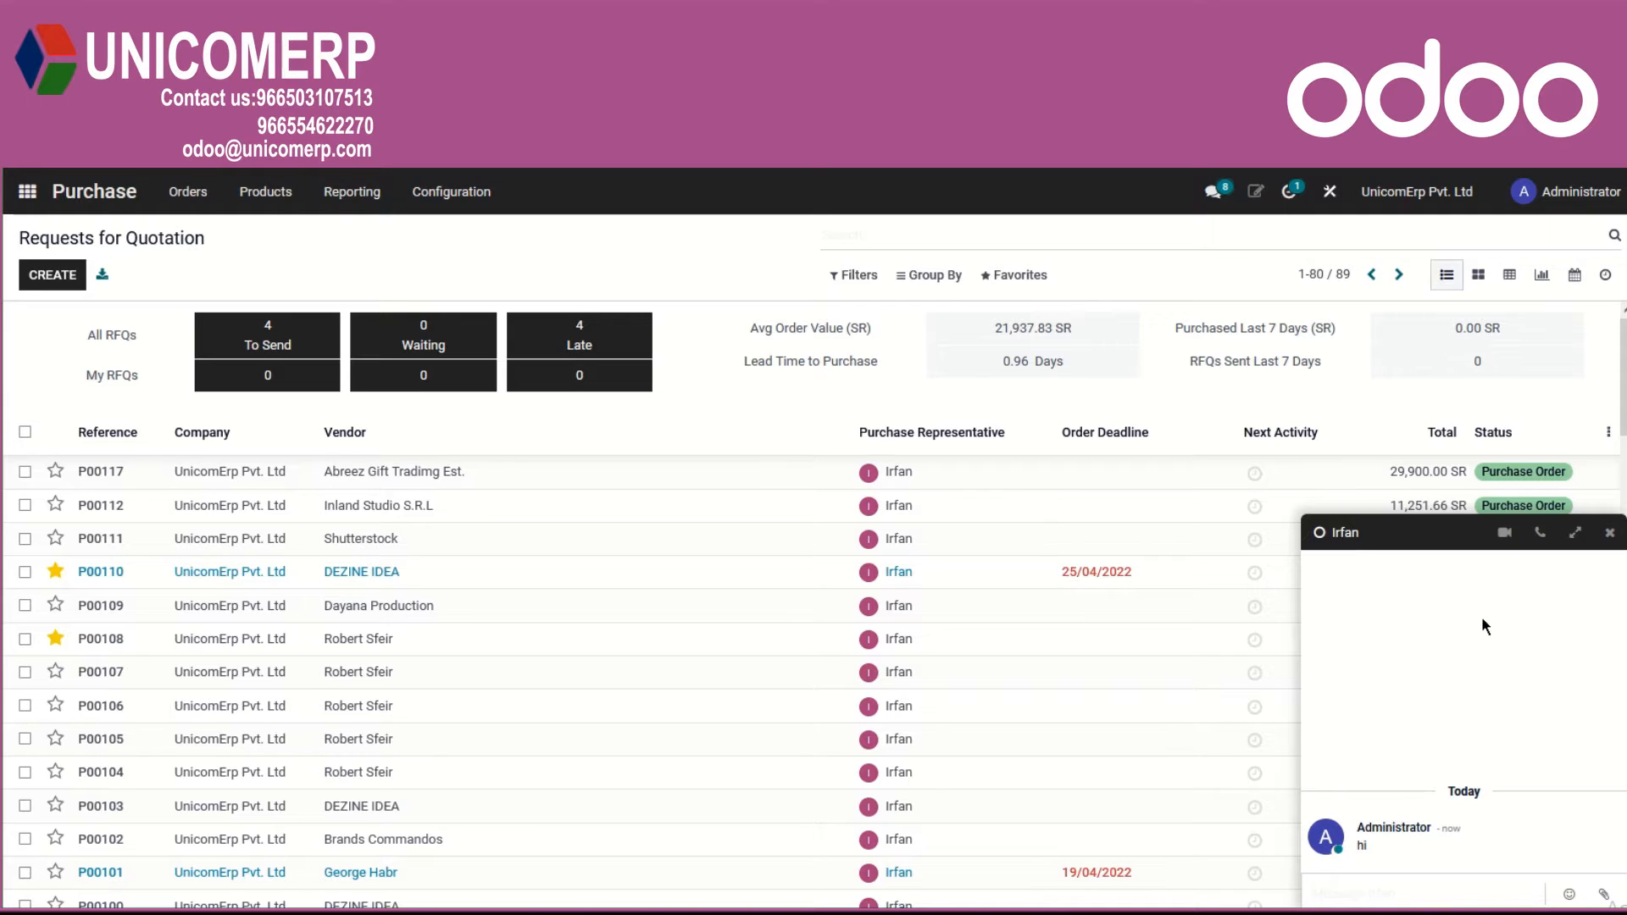
pyautogui.click(1569, 896)
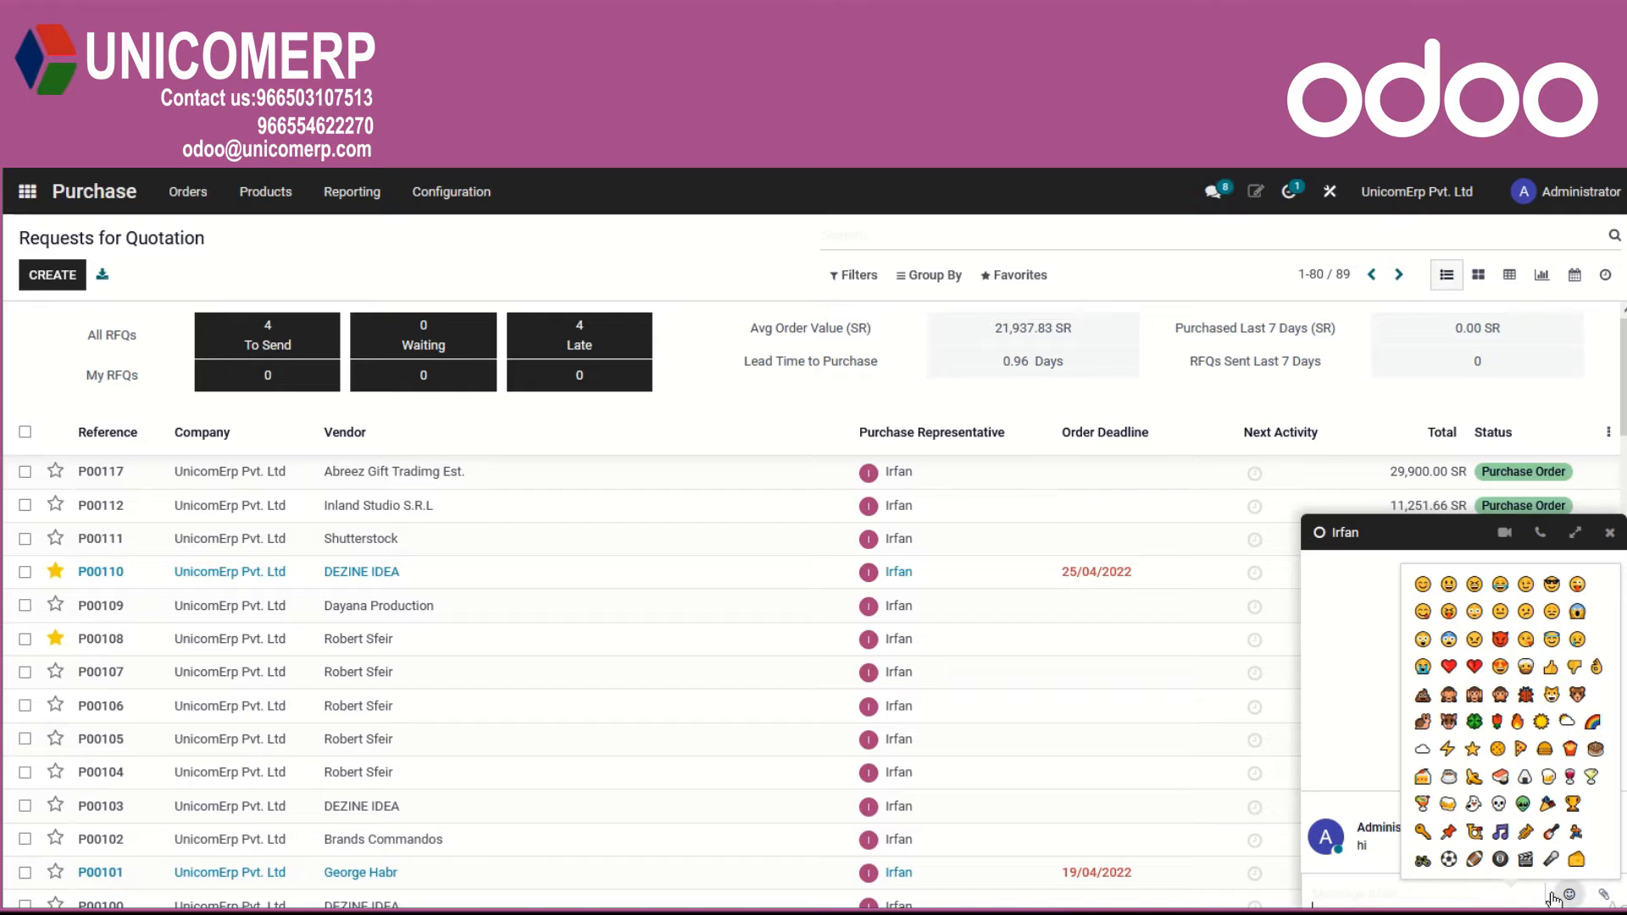
pyautogui.click(1346, 731)
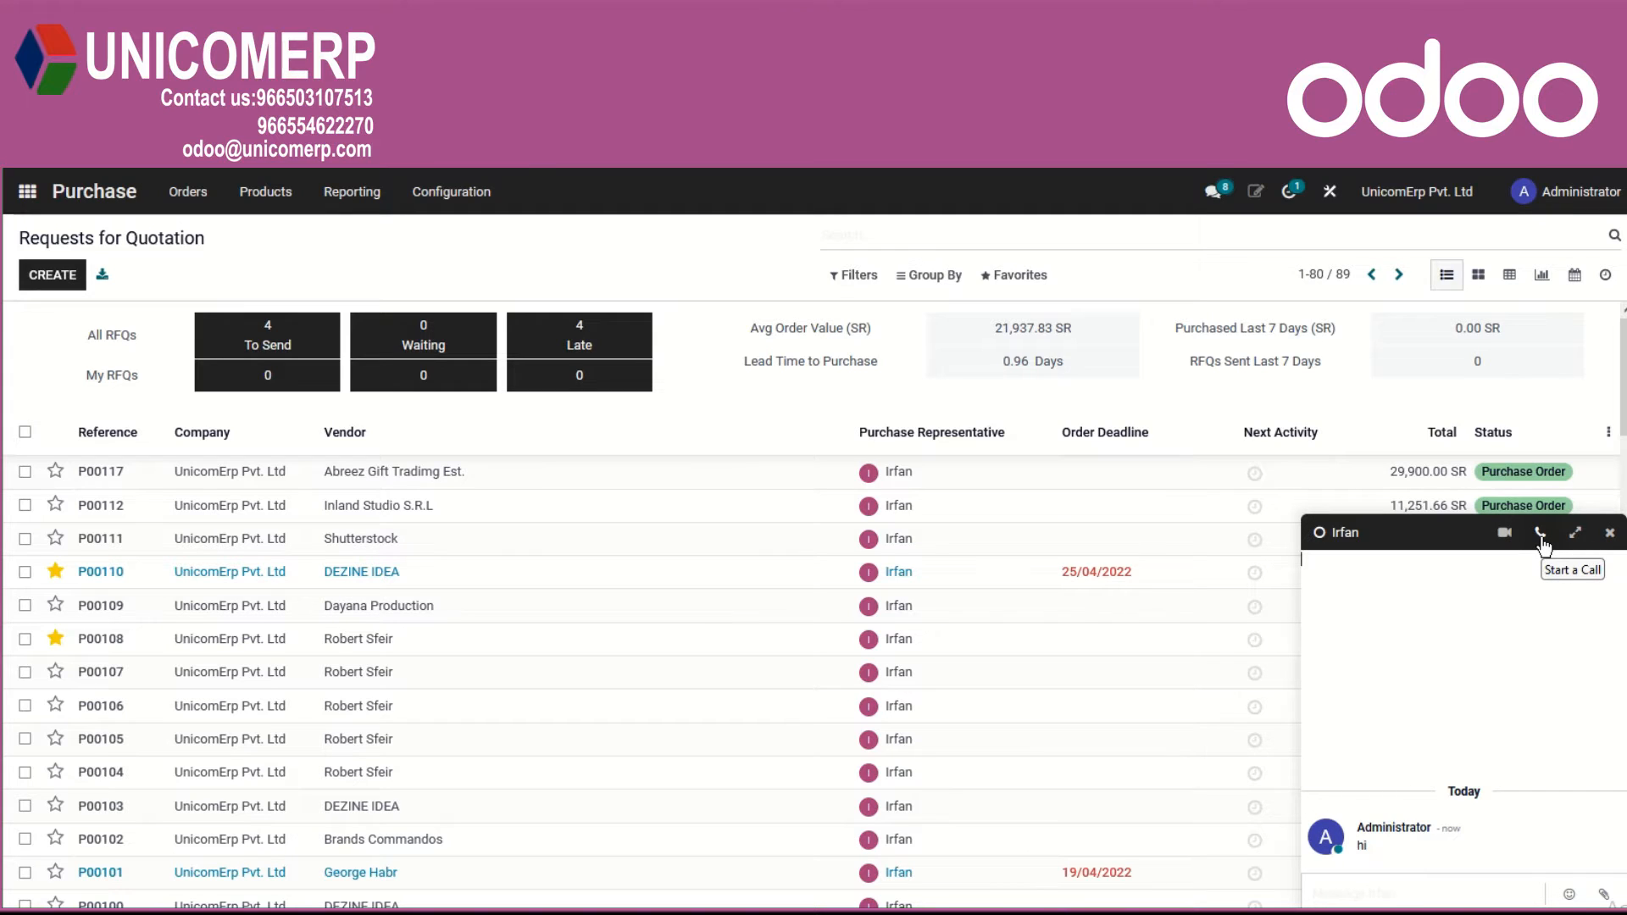
pyautogui.click(1611, 534)
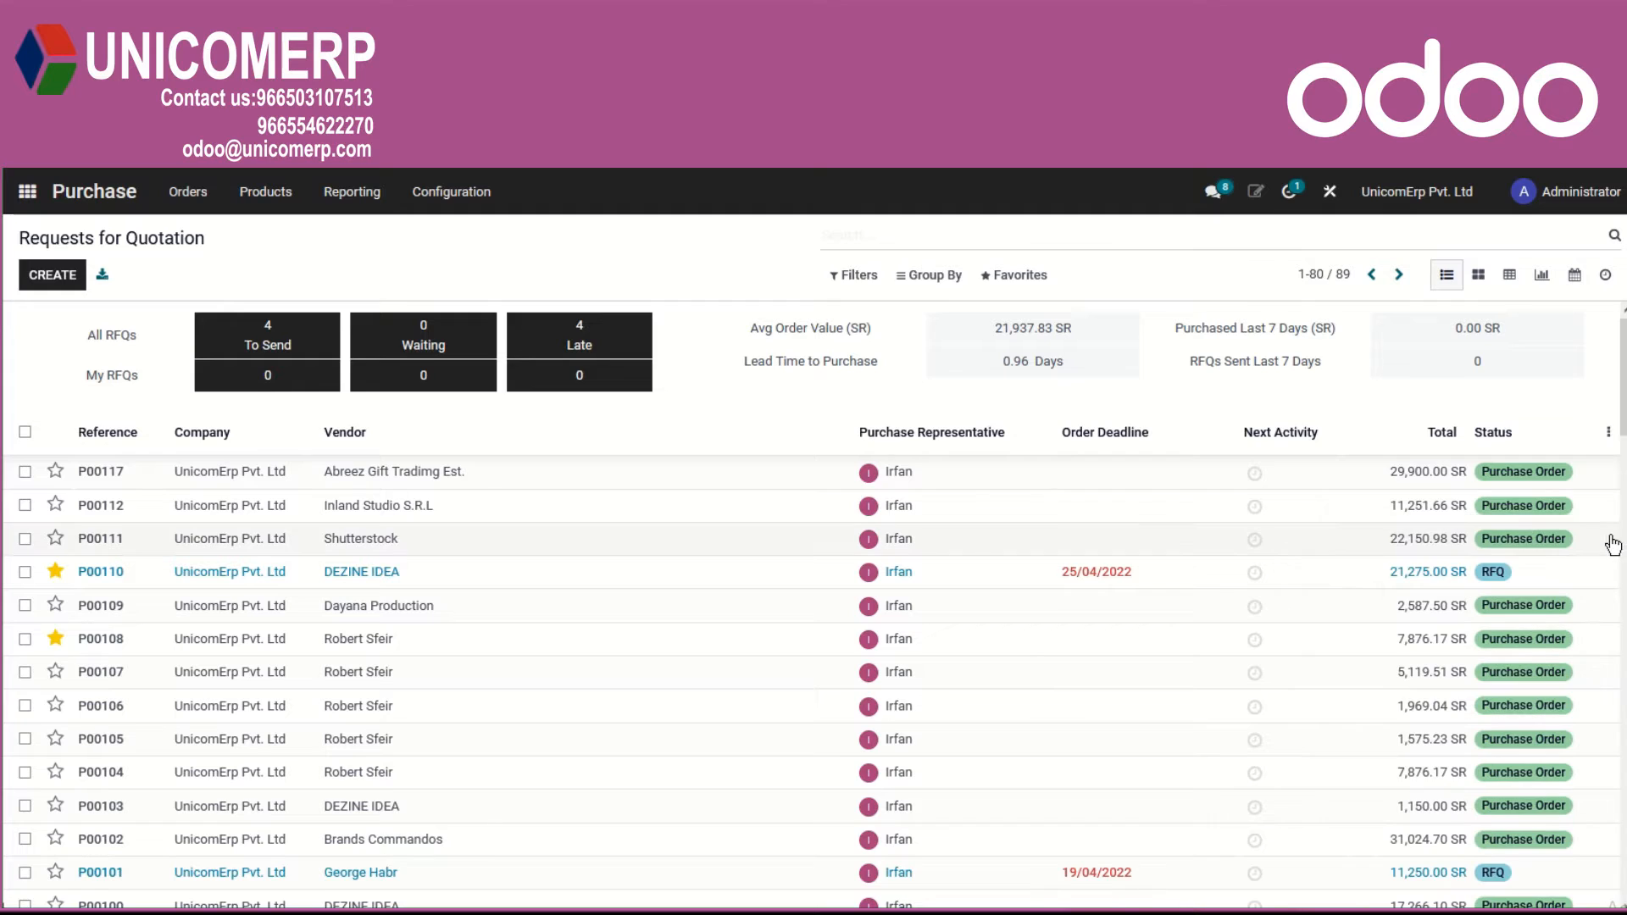
# - Examine the requests for quotation in the Kanban and pivot views, and return to the list view
pyautogui.click(1255, 578)
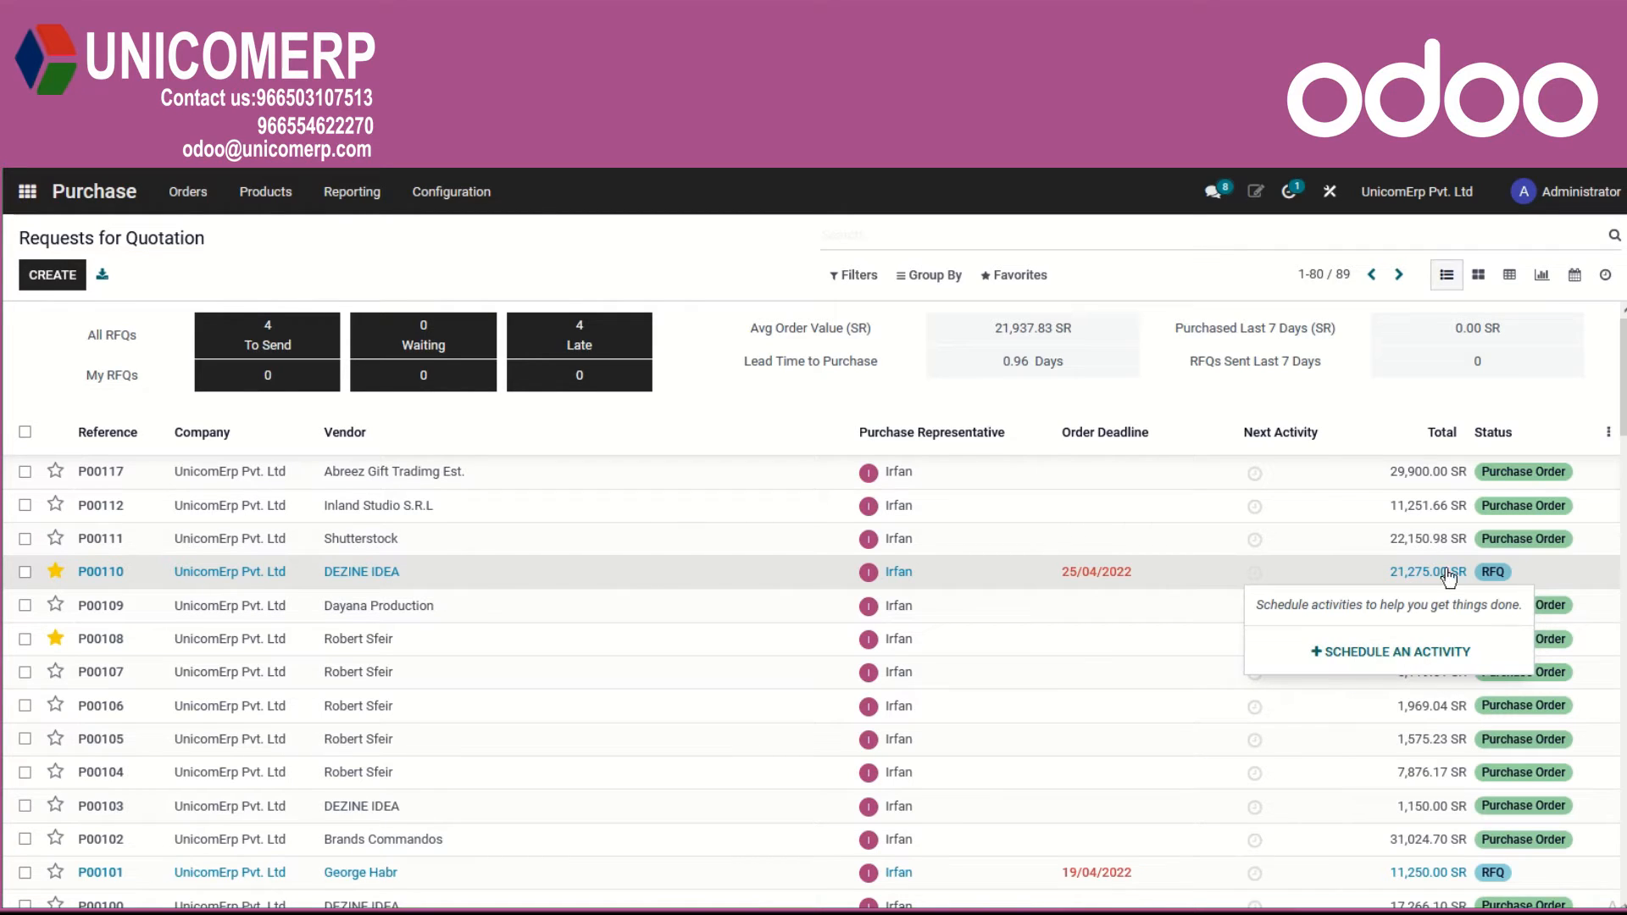
pyautogui.click(1476, 280)
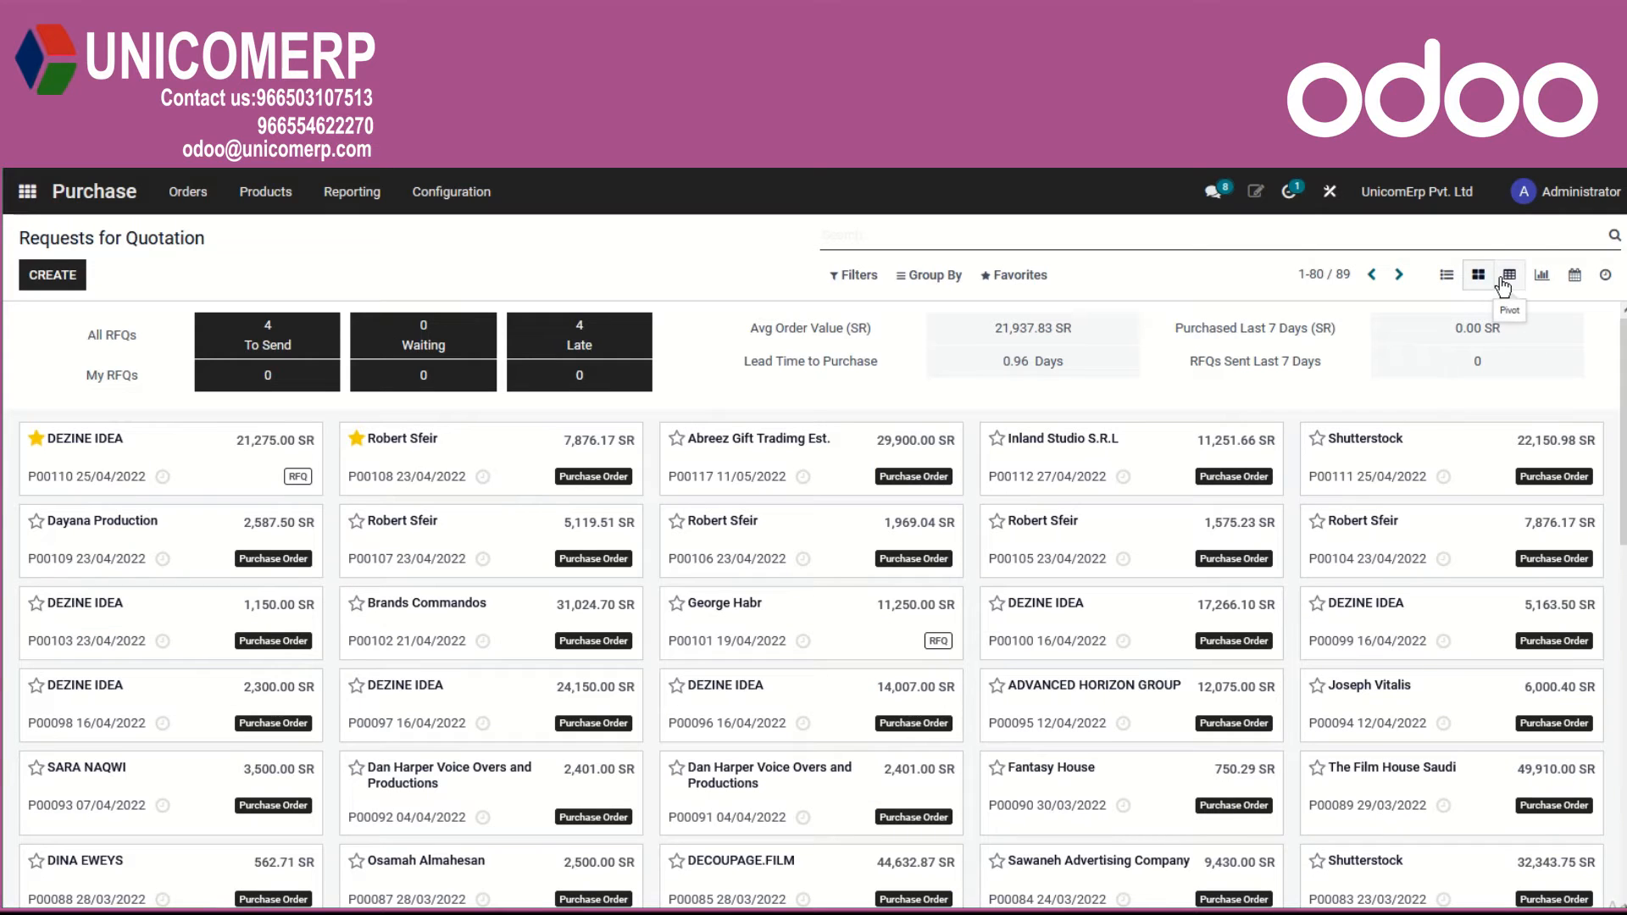
pyautogui.click(1507, 285)
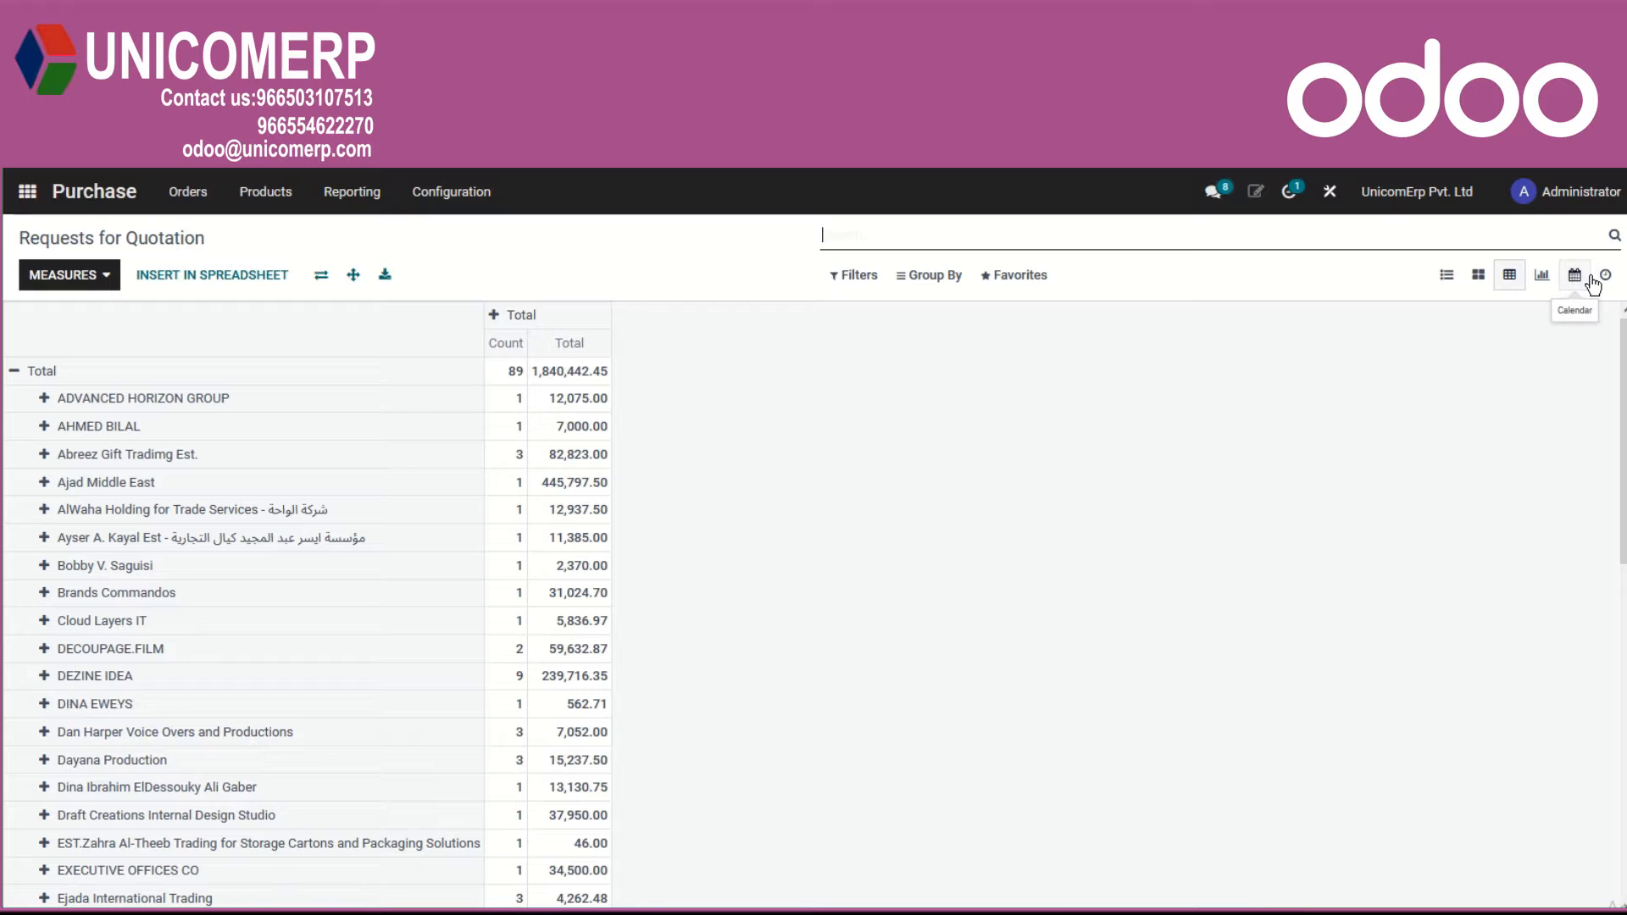
pyautogui.click(1448, 279)
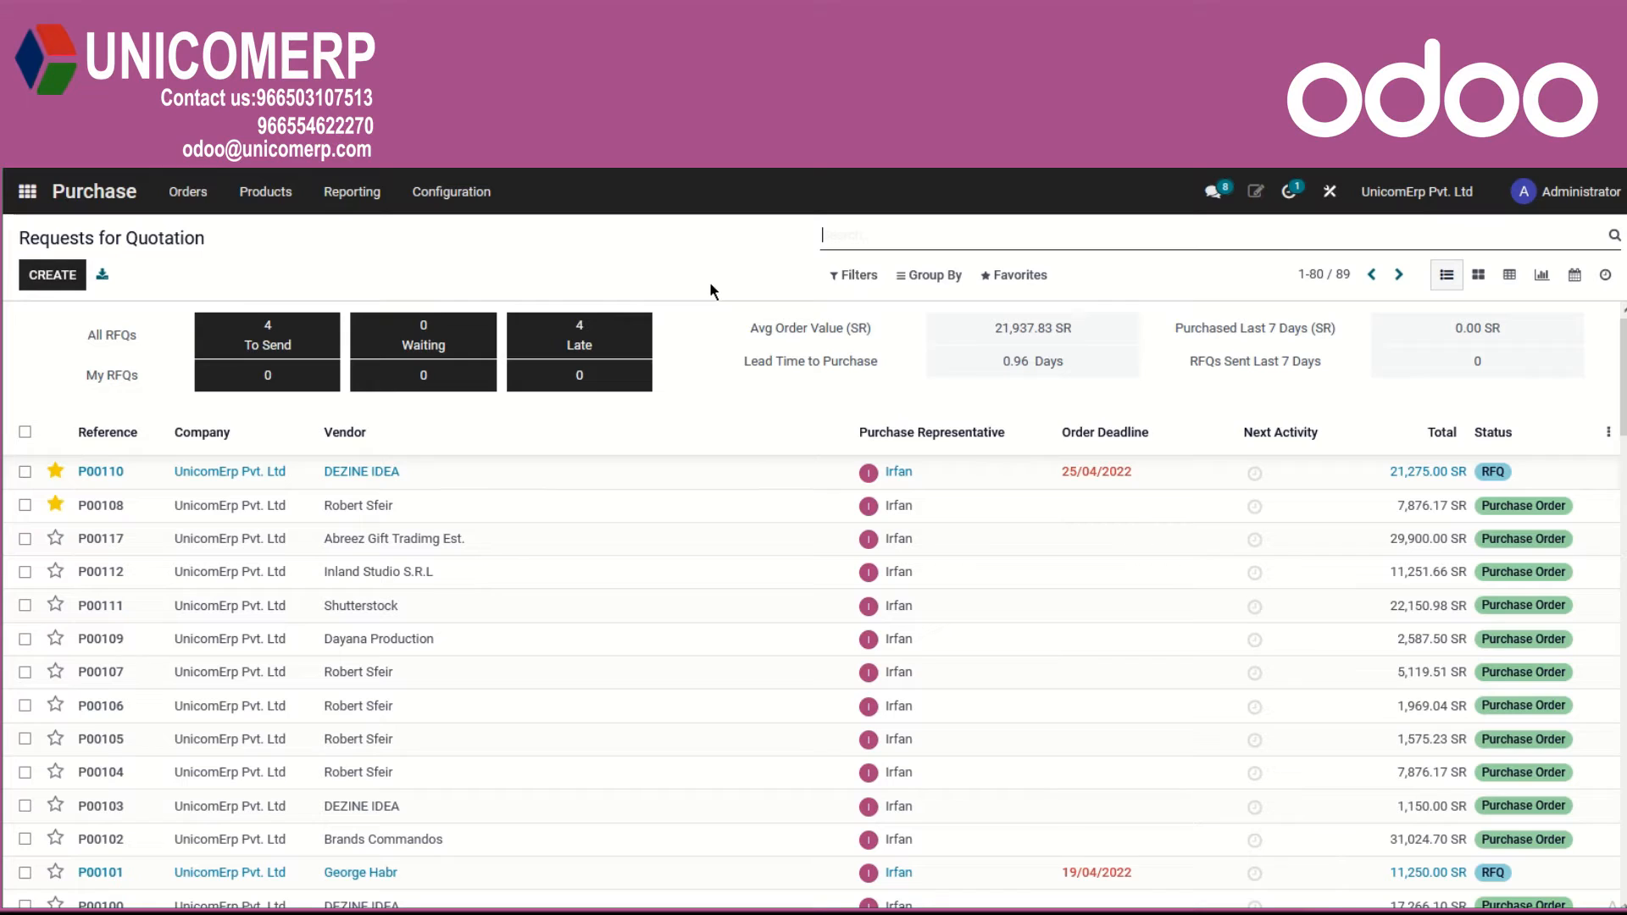
# - Export the requests for quotation list to the Excel file Purchase Order (purchase.order).xlsx in Documents
pyautogui.click(102, 276)
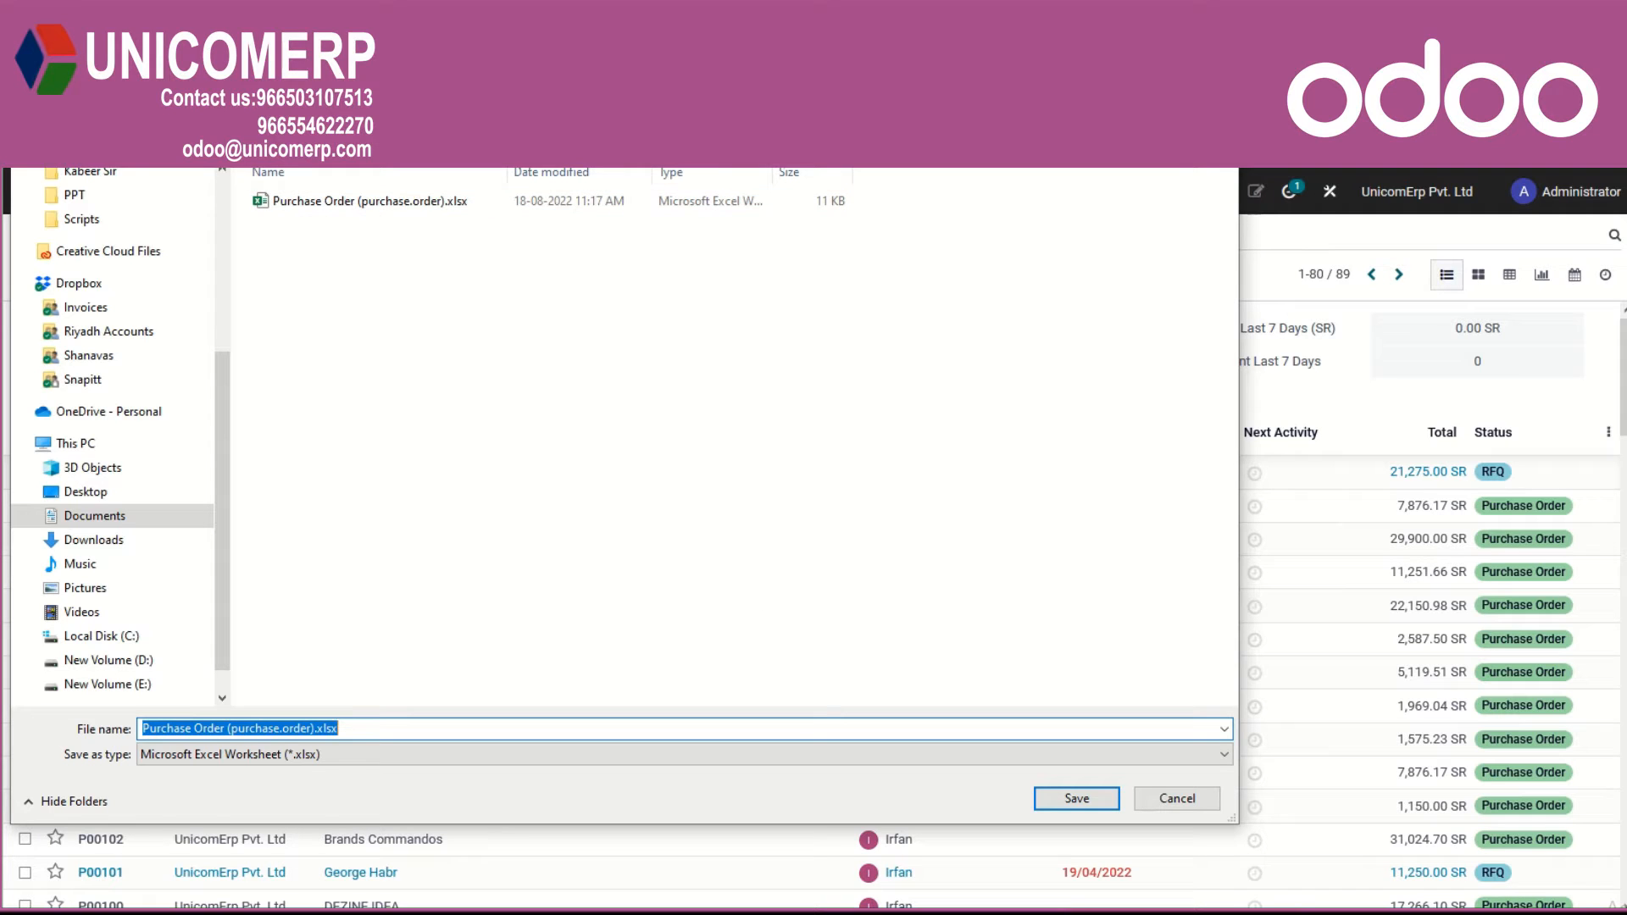
pyautogui.press('Return')
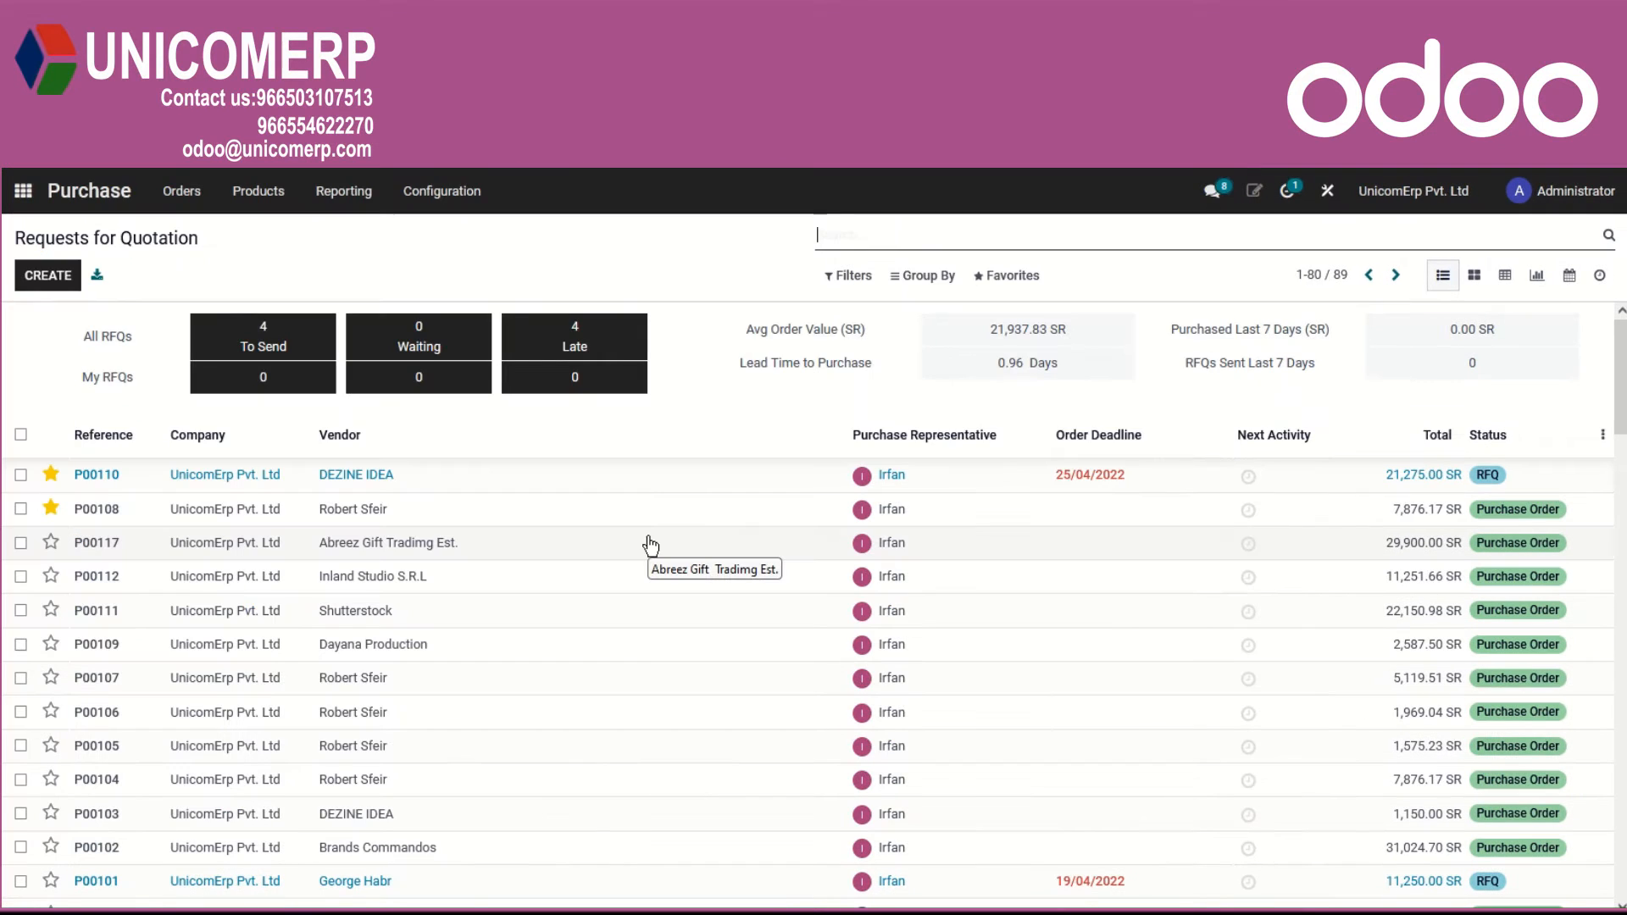
# - Create a new starred request for quotation with ADVANCED HORIZON GROUP from the full vendor list as the vendor
pyautogui.click(42, 279)
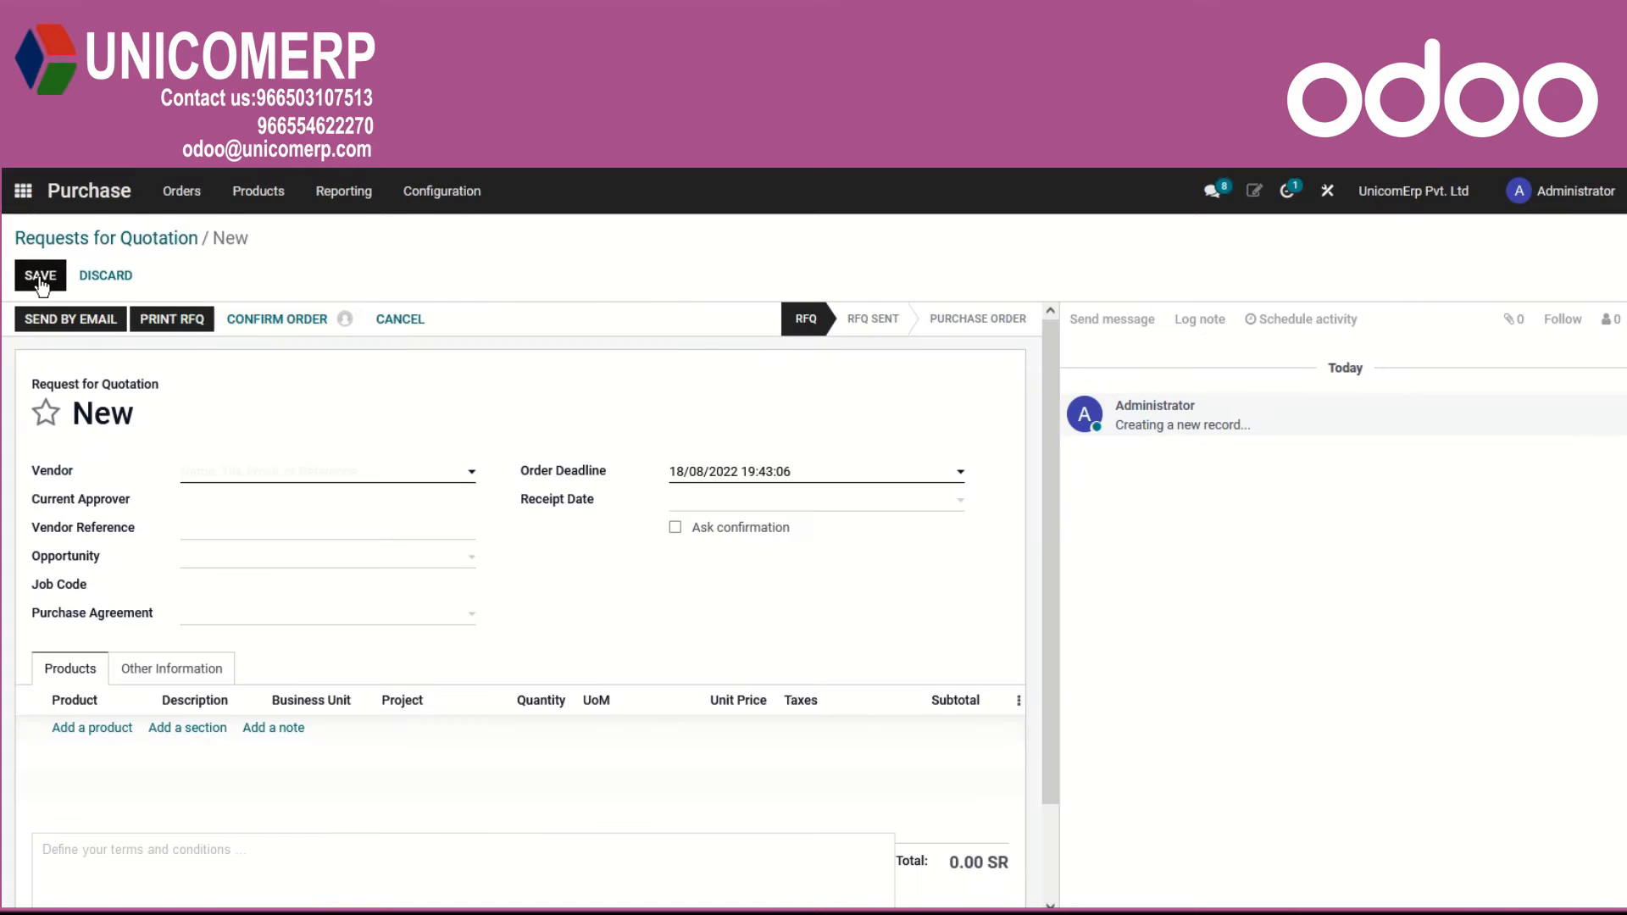
pyautogui.click(48, 419)
pyautogui.click(470, 472)
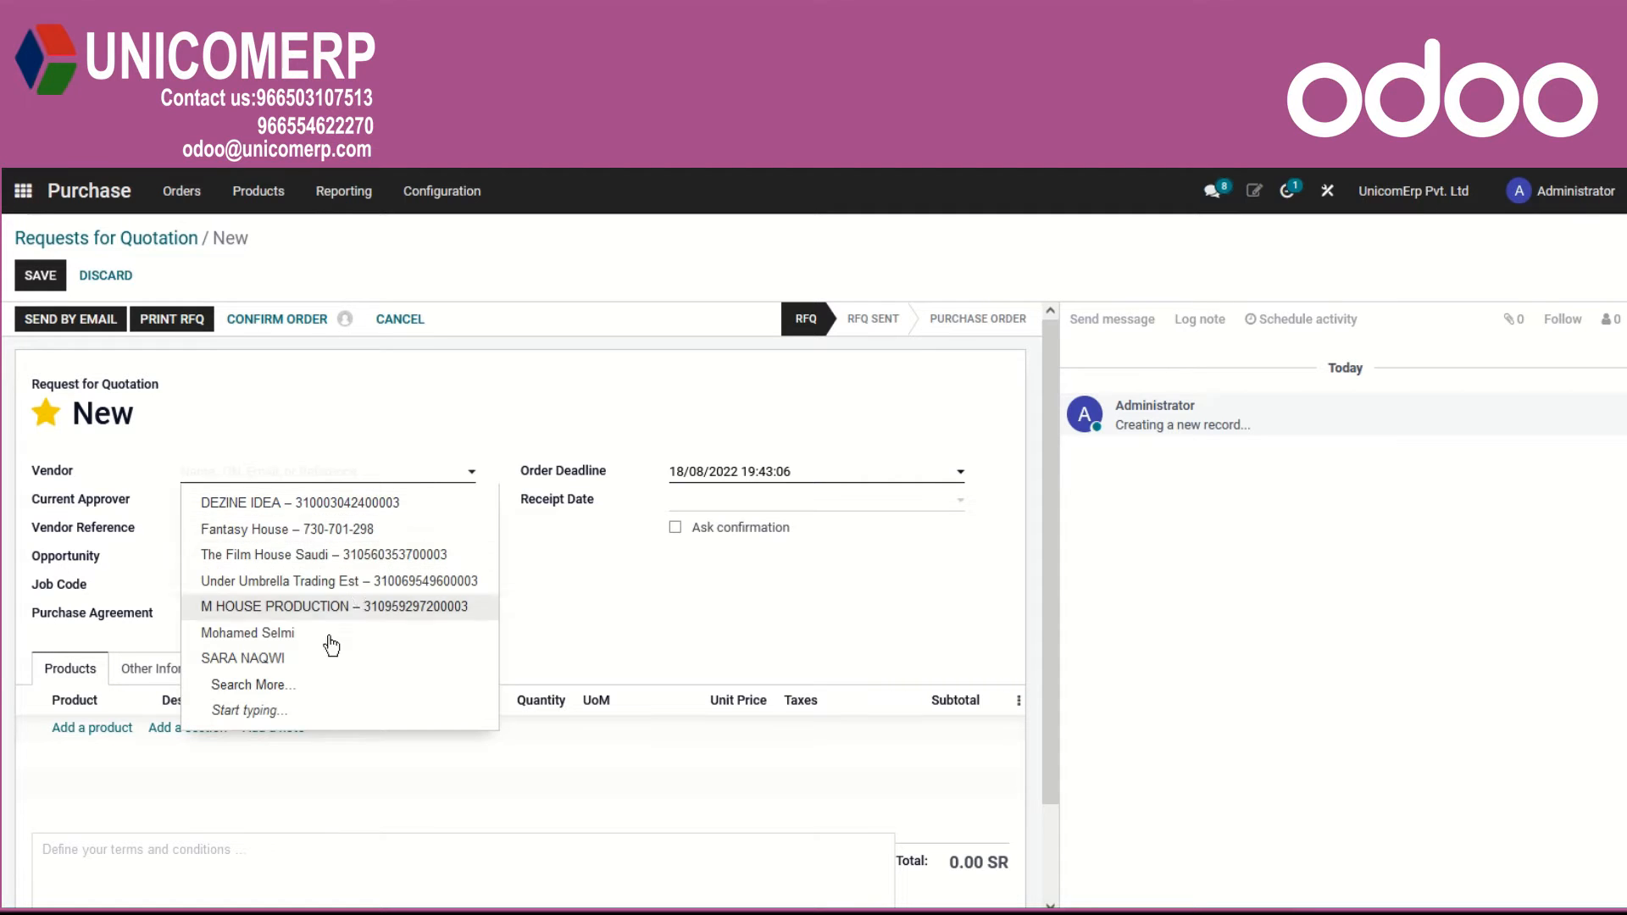
pyautogui.click(303, 687)
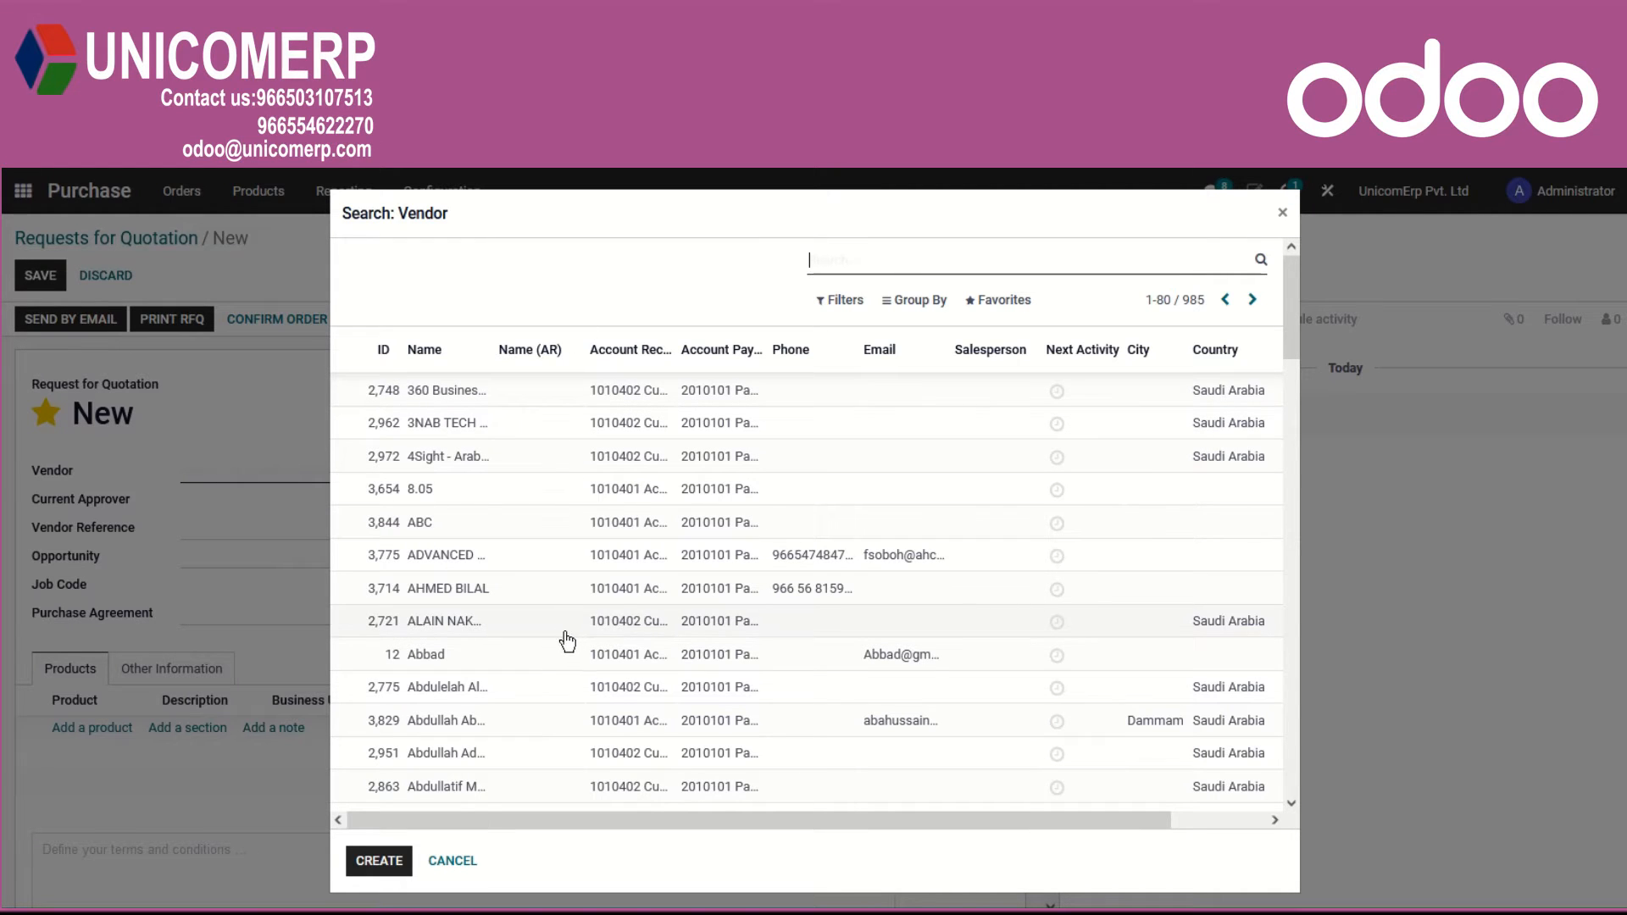
pyautogui.click(384, 865)
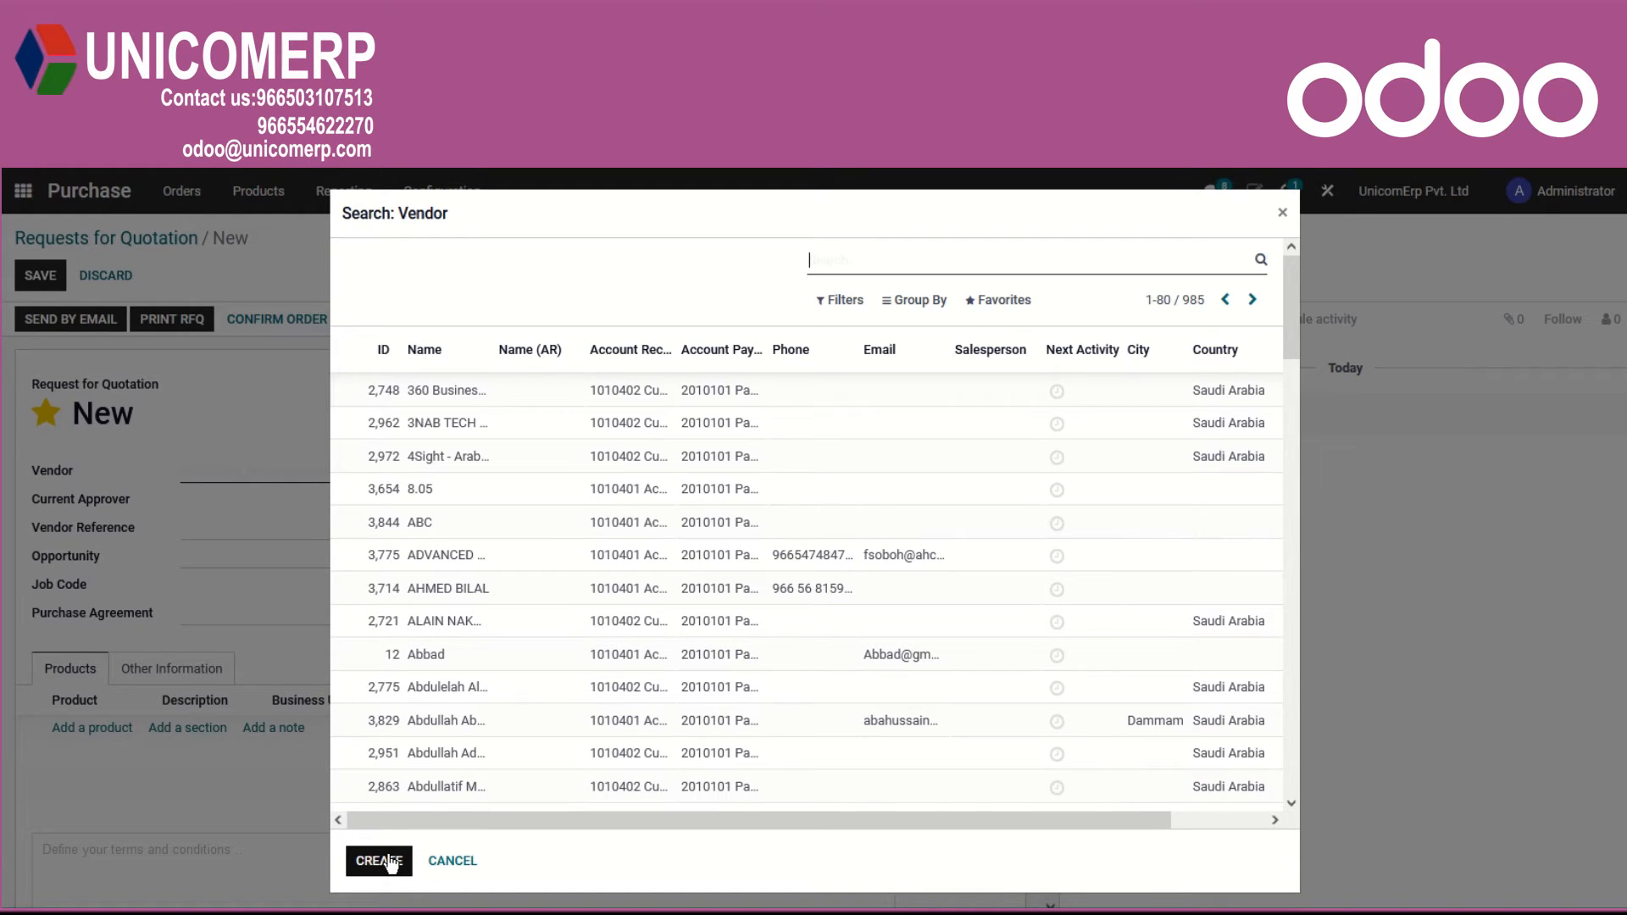
pyautogui.click(438, 564)
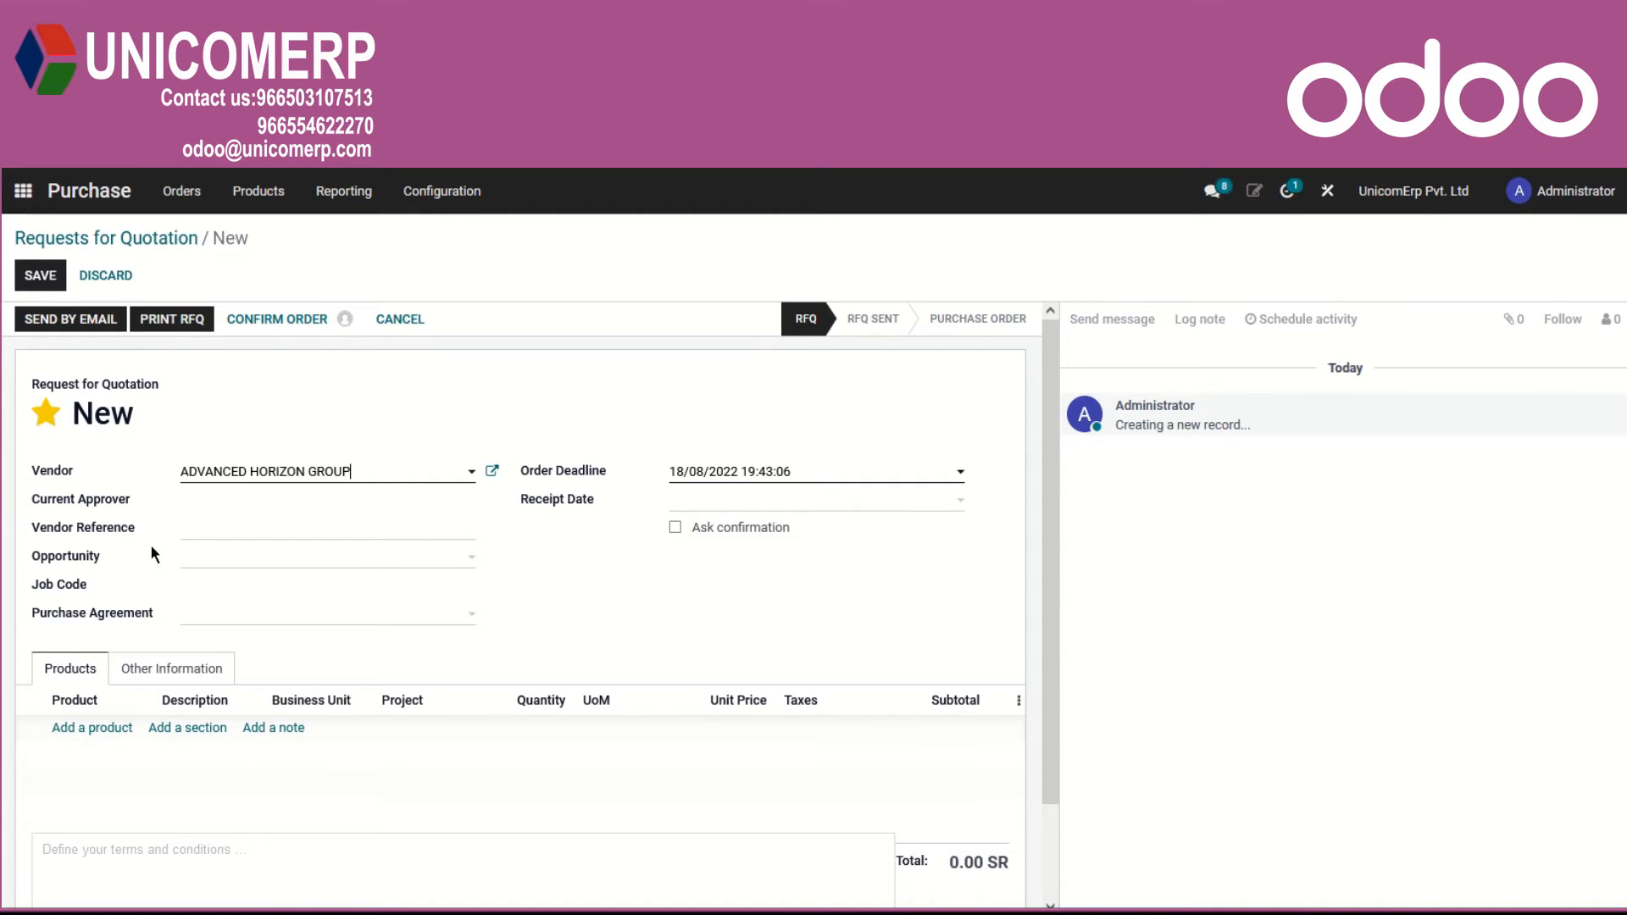
# - Enter REF #456 as the vendor reference and check the available purchase agreements
pyautogui.click(208, 526)
pyautogui.write('REF #456')
pyautogui.click(455, 622)
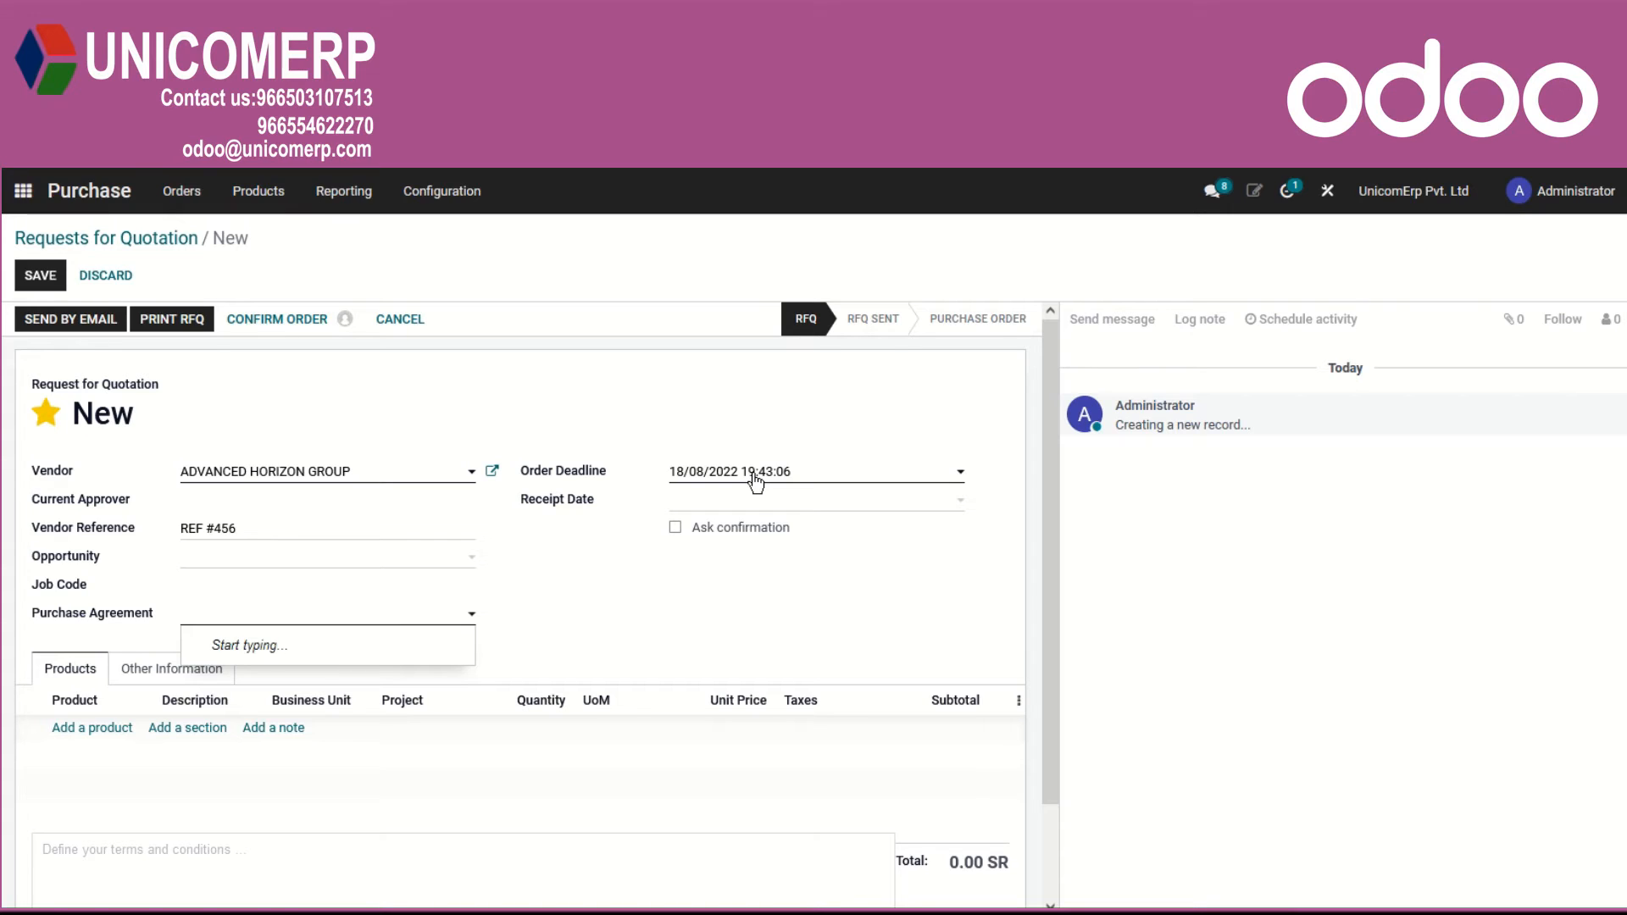
# - Set the order deadline to 21/08/2022 and the receipt date to 25/08/2022
pyautogui.click(958, 473)
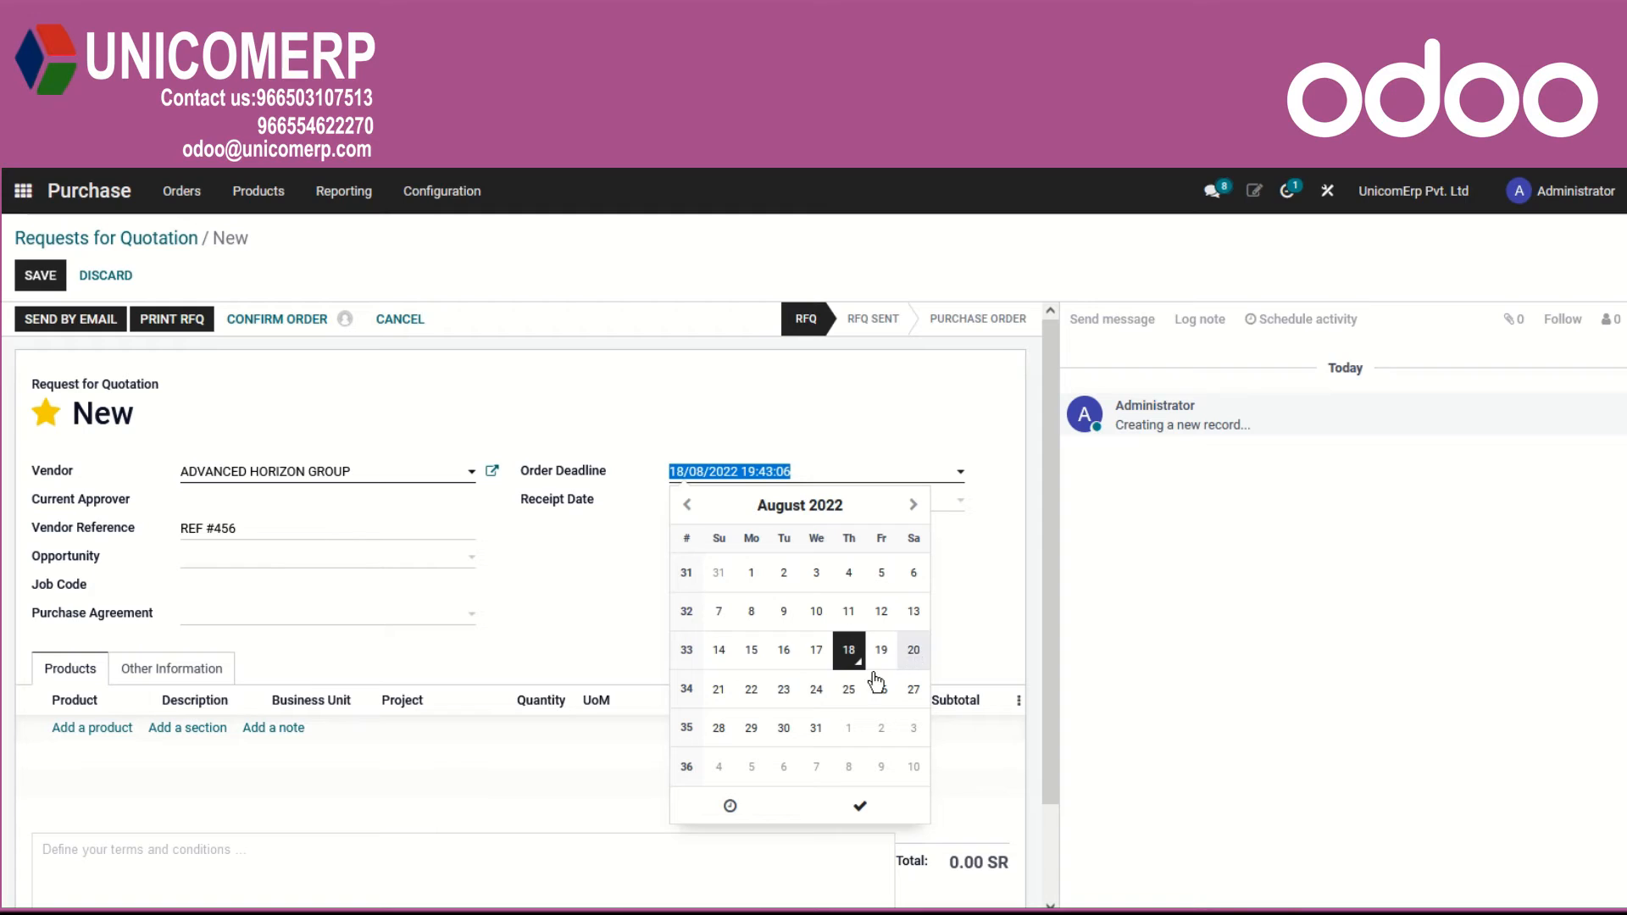
pyautogui.click(721, 693)
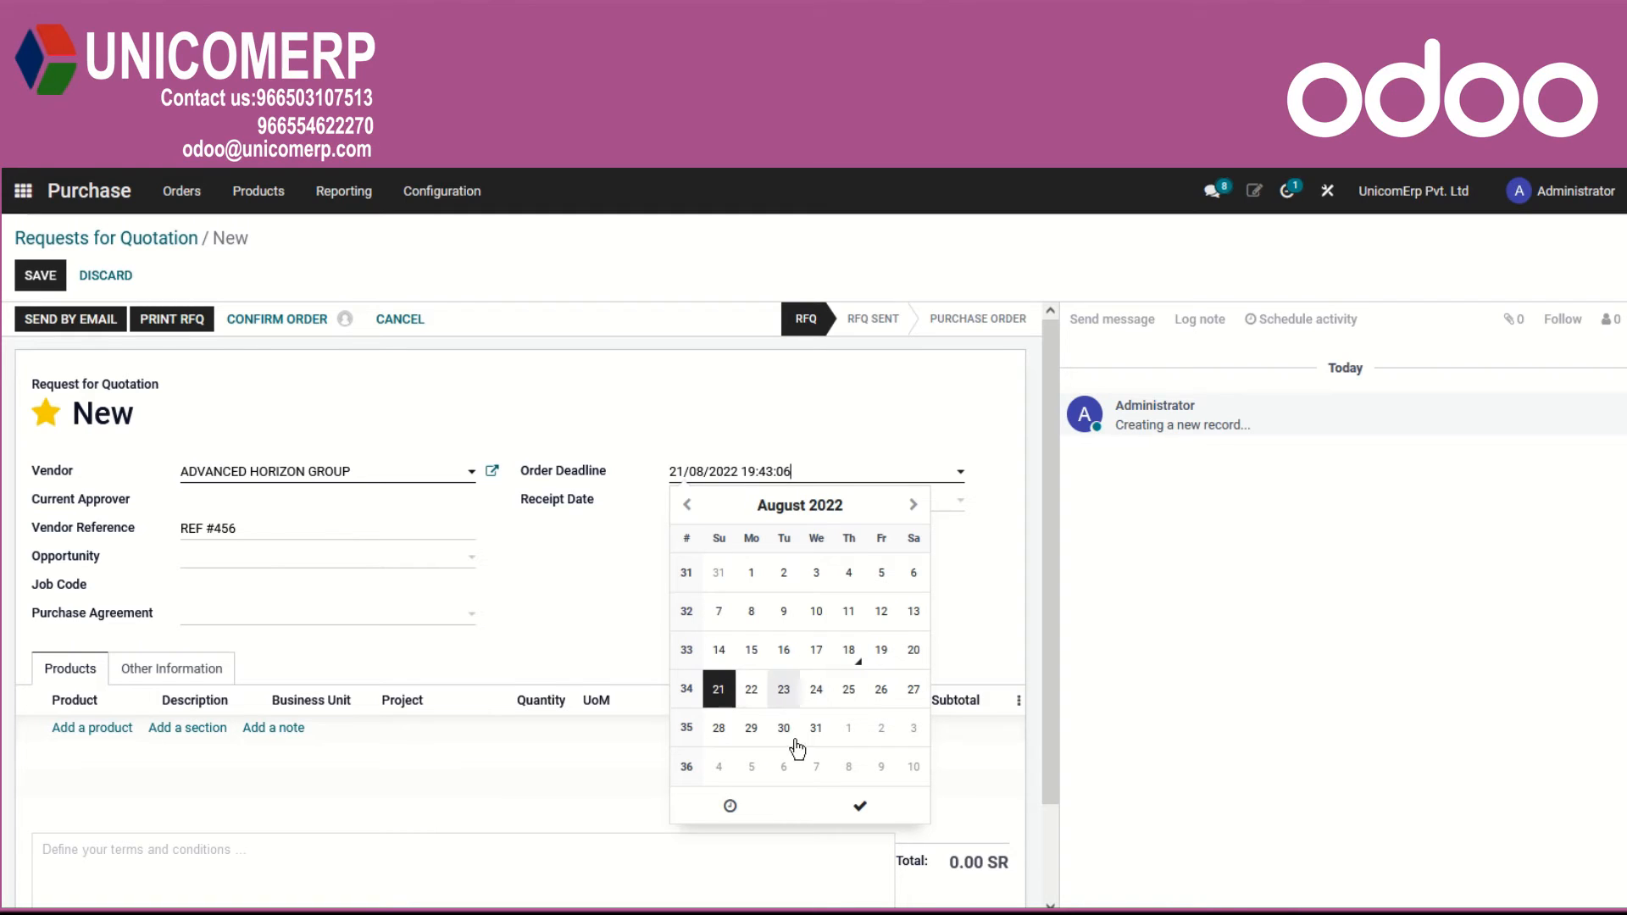
pyautogui.click(862, 808)
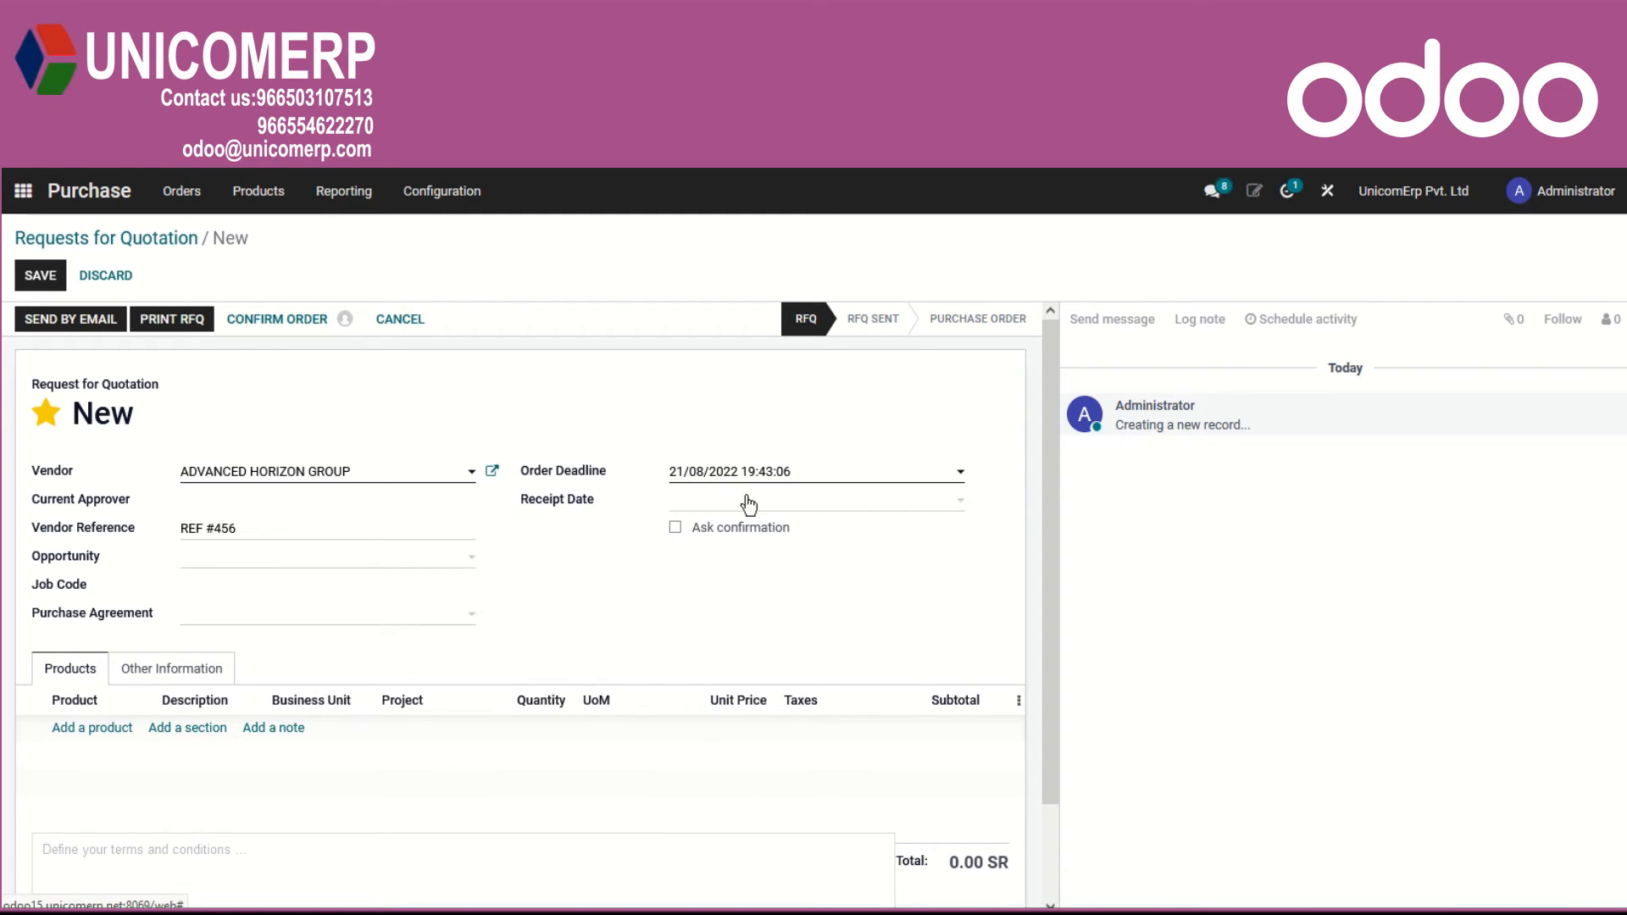
pyautogui.click(959, 505)
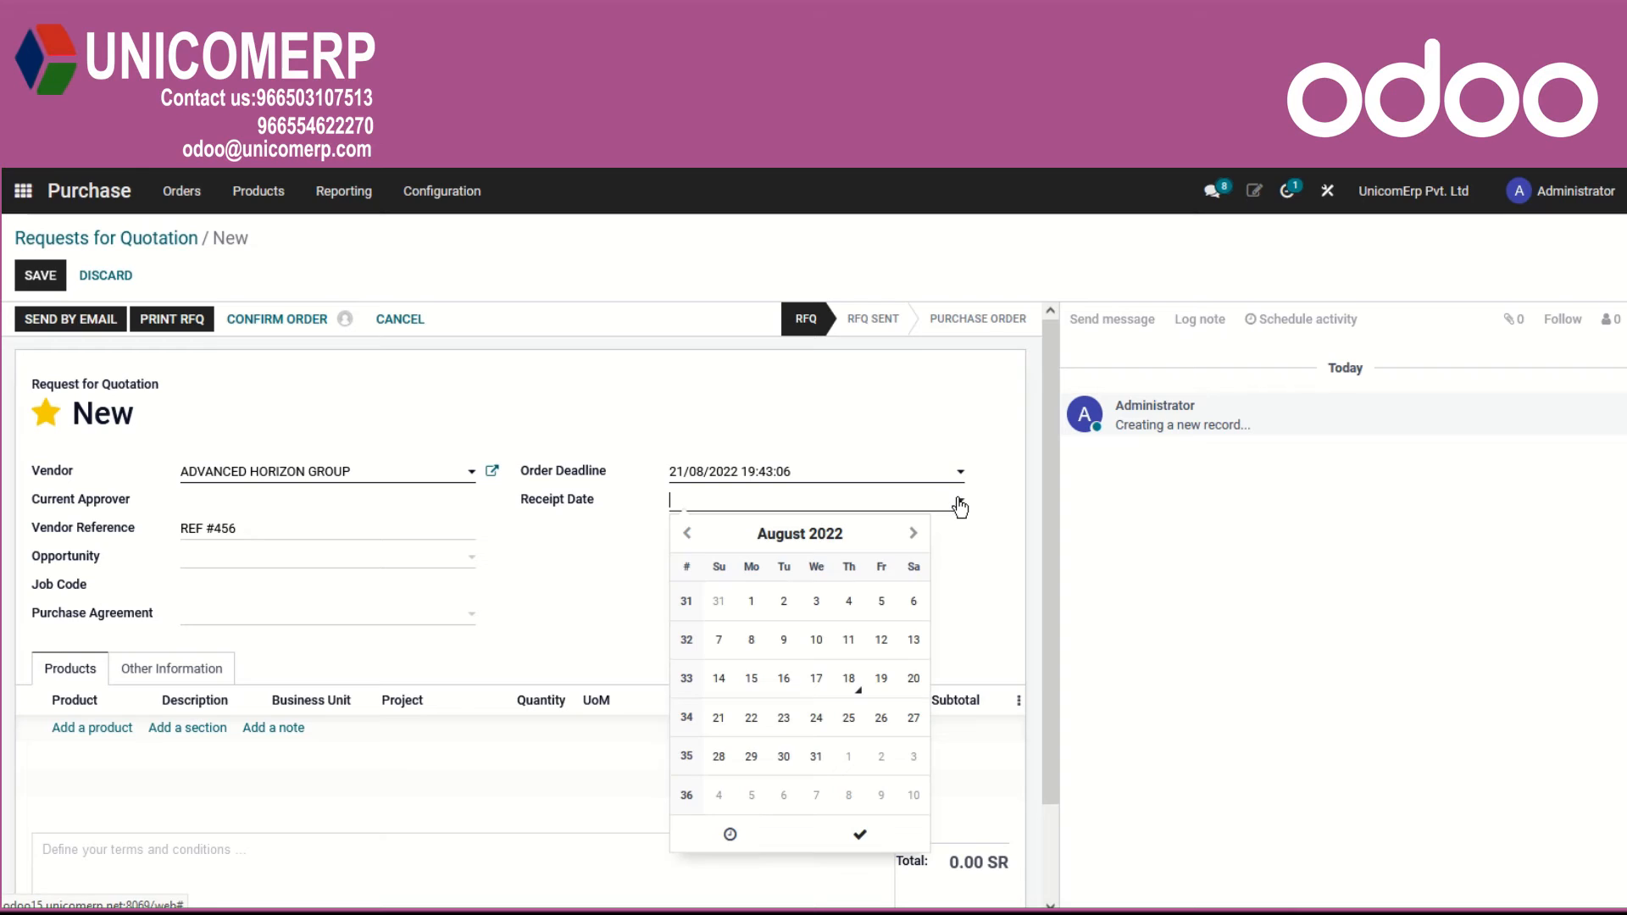
pyautogui.click(847, 722)
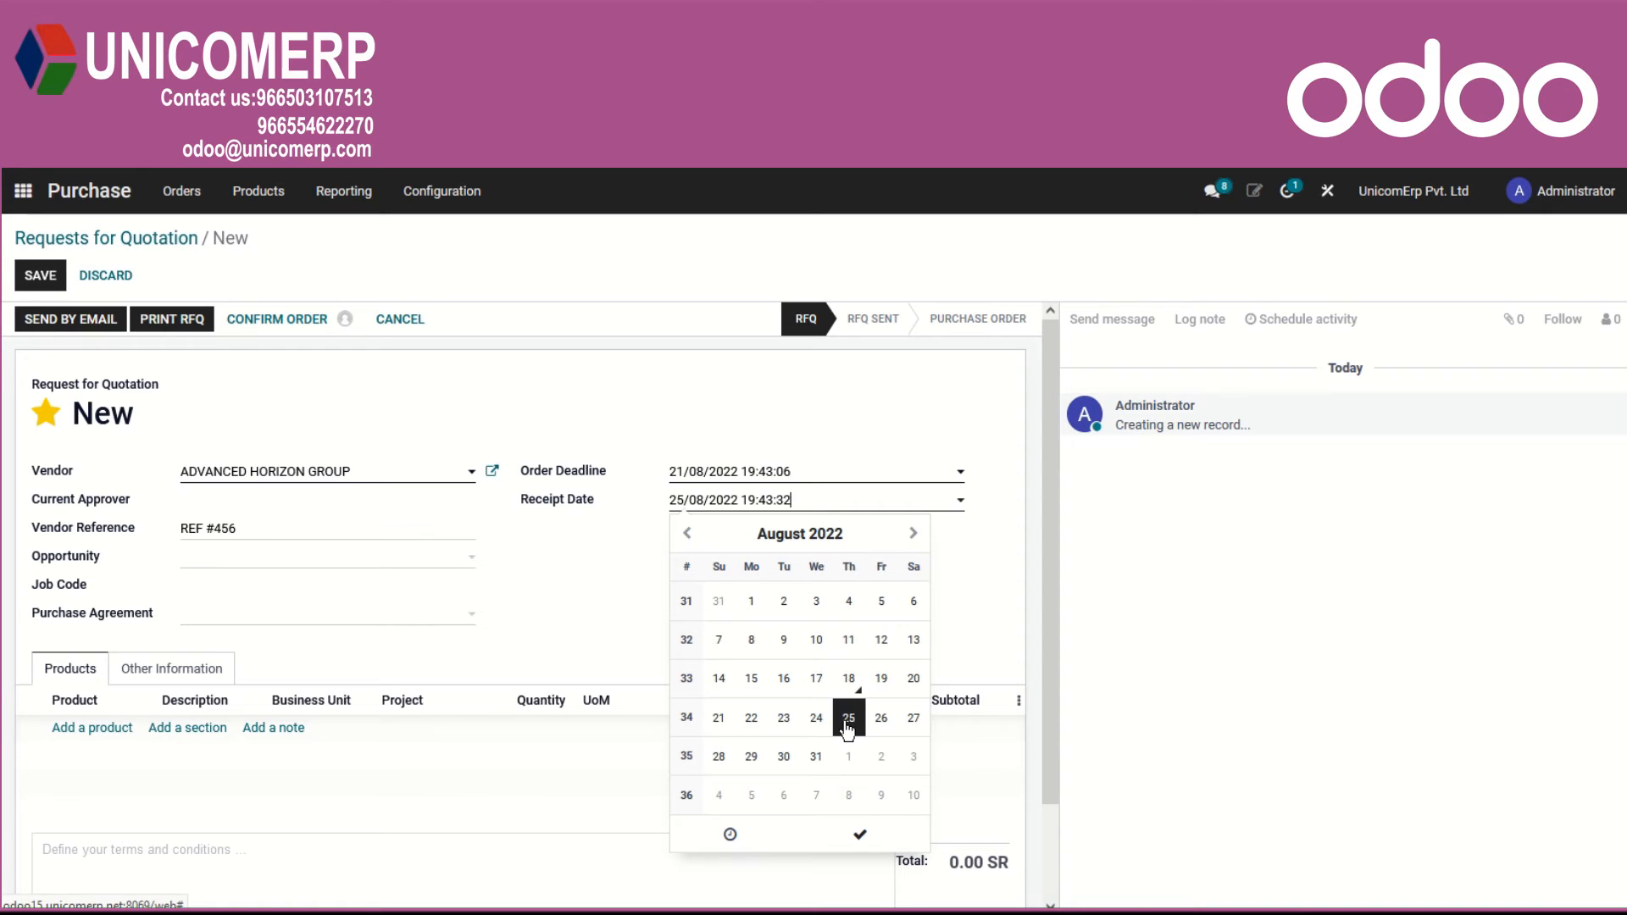
pyautogui.click(859, 837)
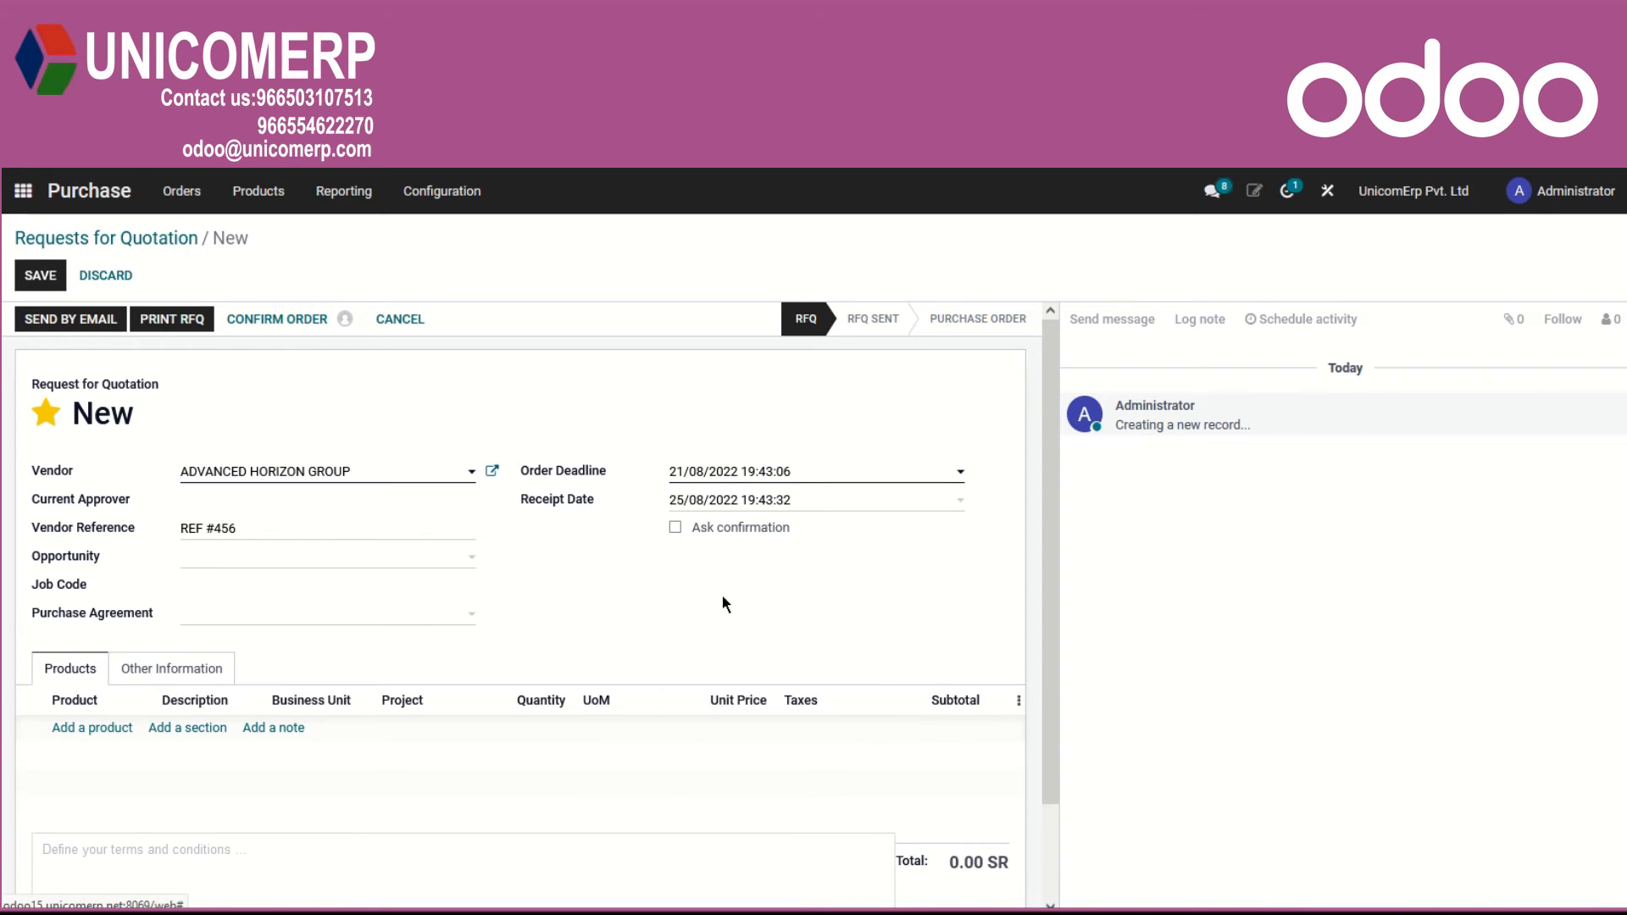
# - Enable asking the vendor for confirmation 3 days before receipt
pyautogui.click(675, 528)
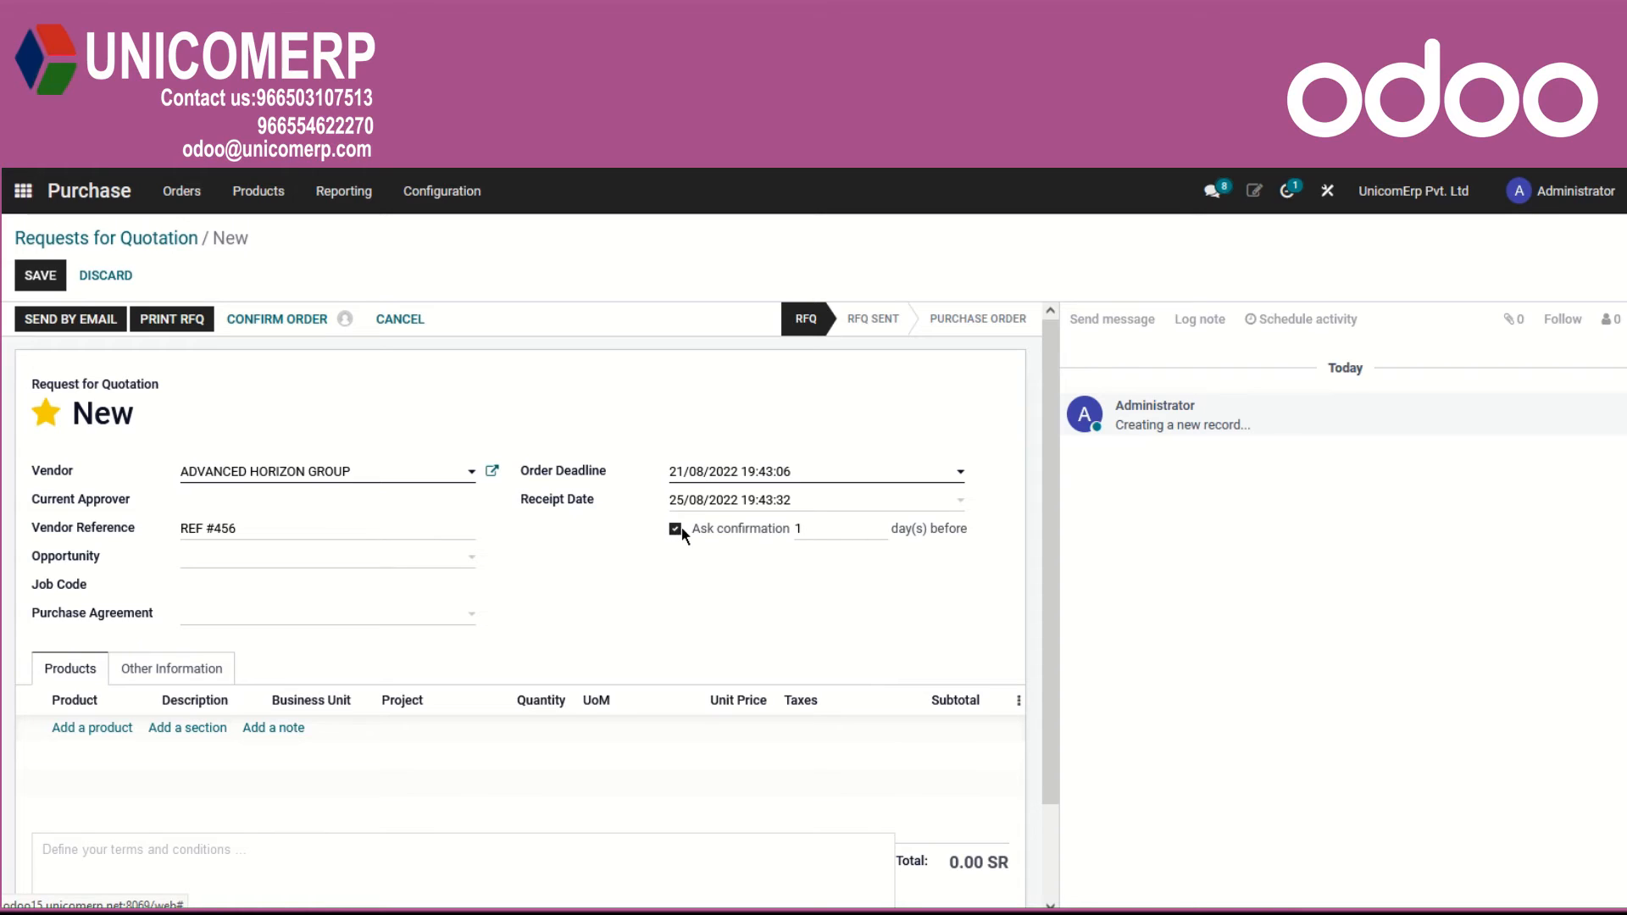
pyautogui.moveTo(812, 527); pyautogui.dragTo(787, 527)
pyautogui.write('3')
pyautogui.click(894, 596)
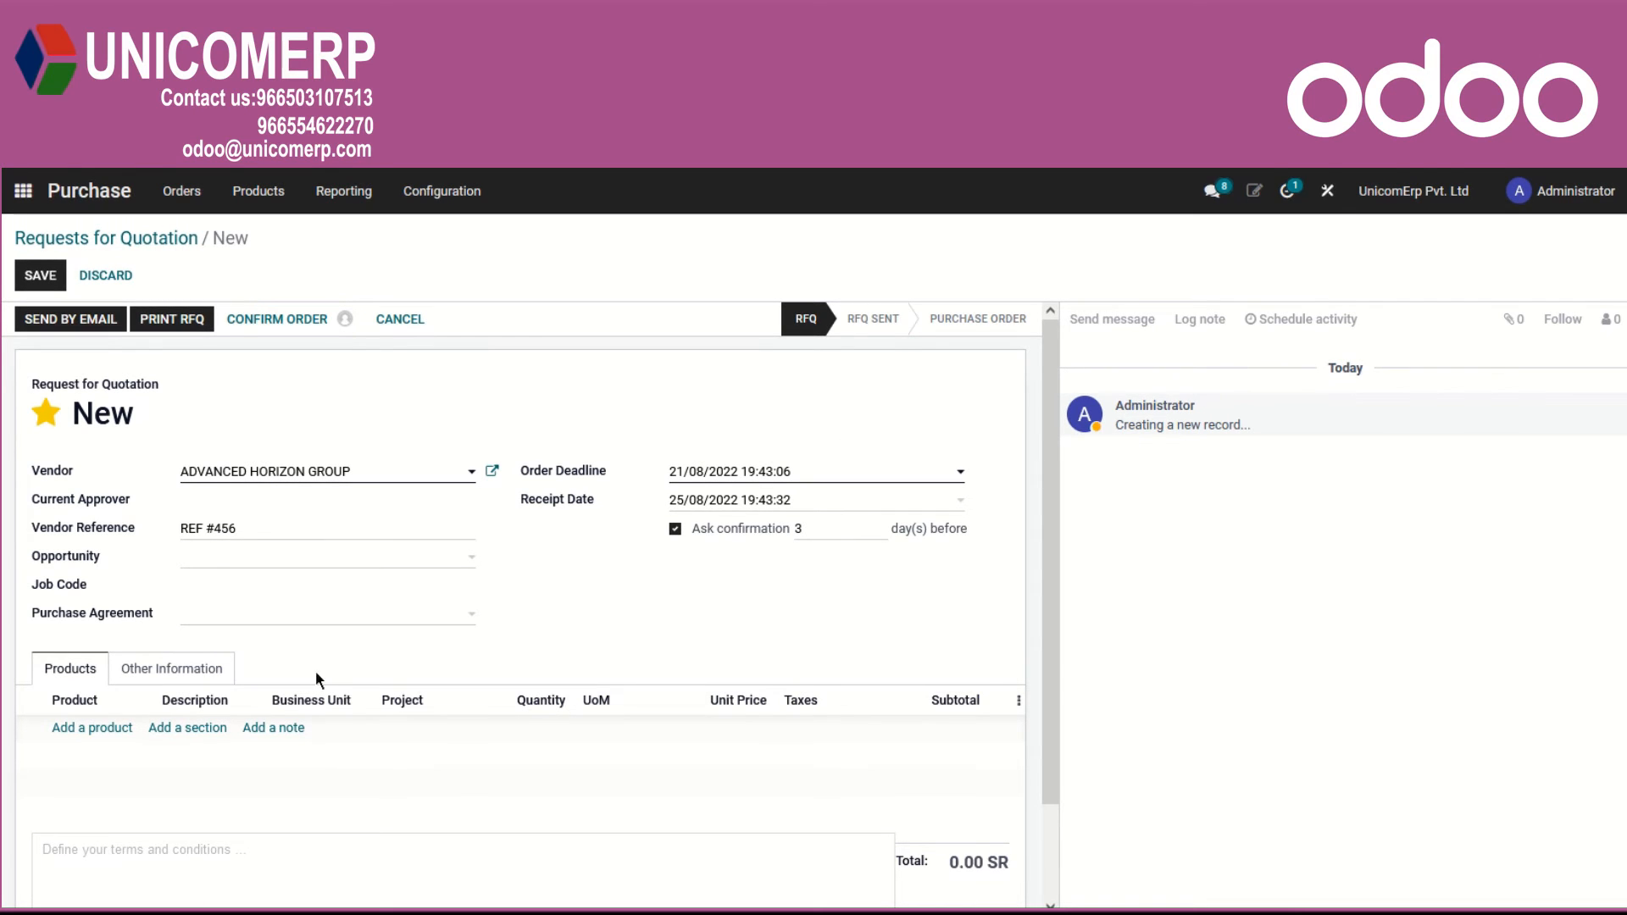
# - Add a BTL Production product line with quantity 5 and unit price 50
pyautogui.click(96, 730)
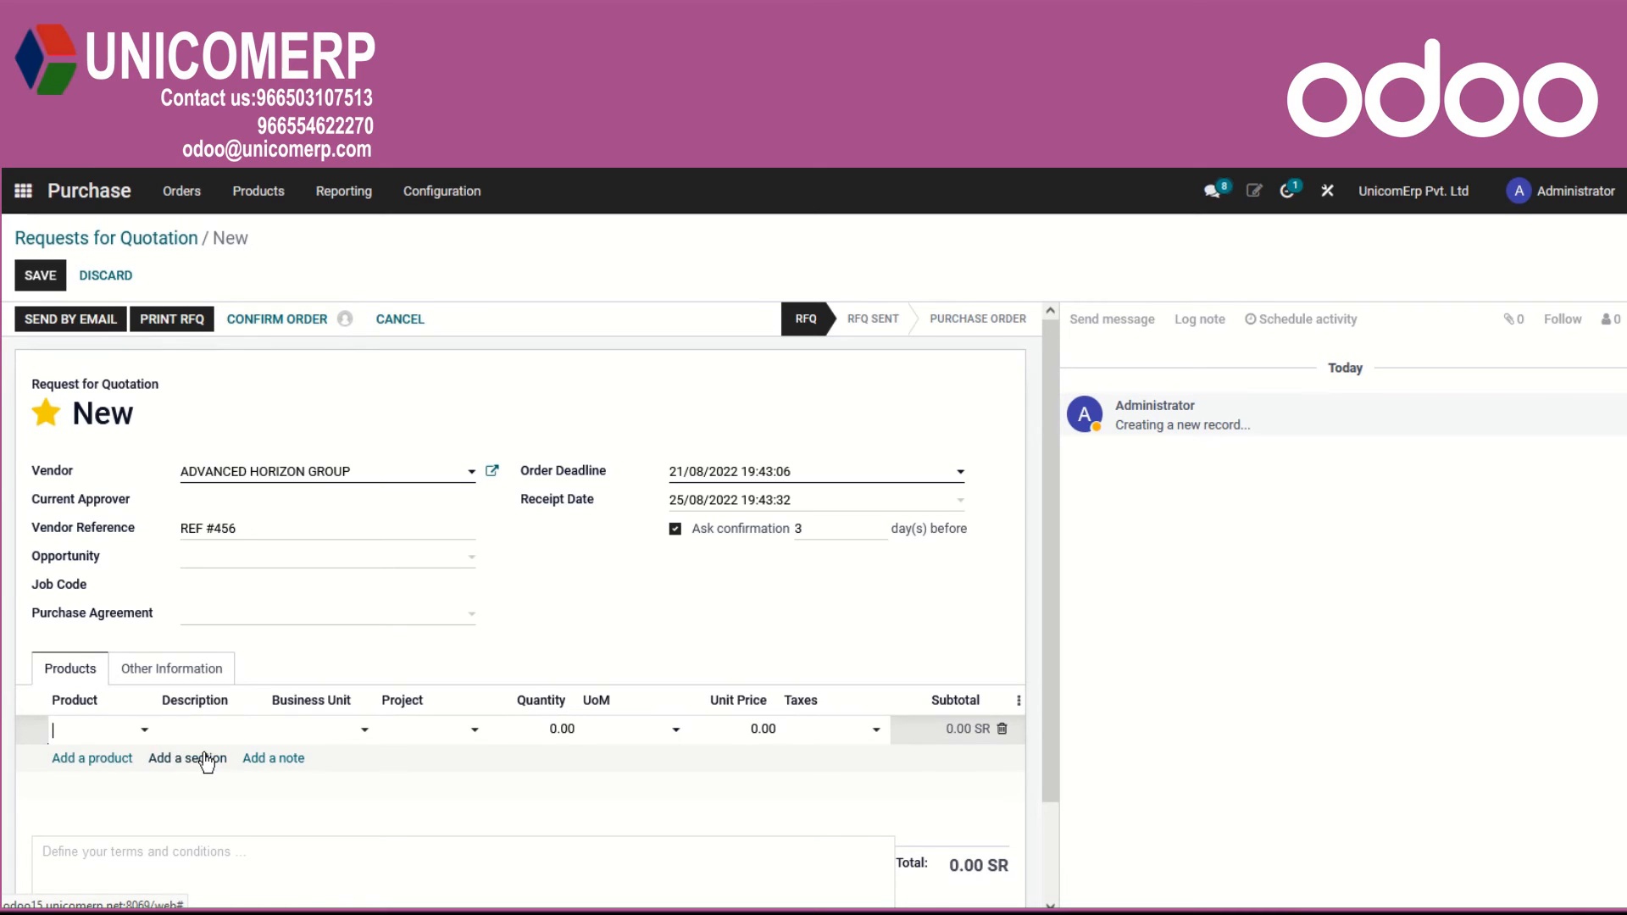
pyautogui.click(145, 733)
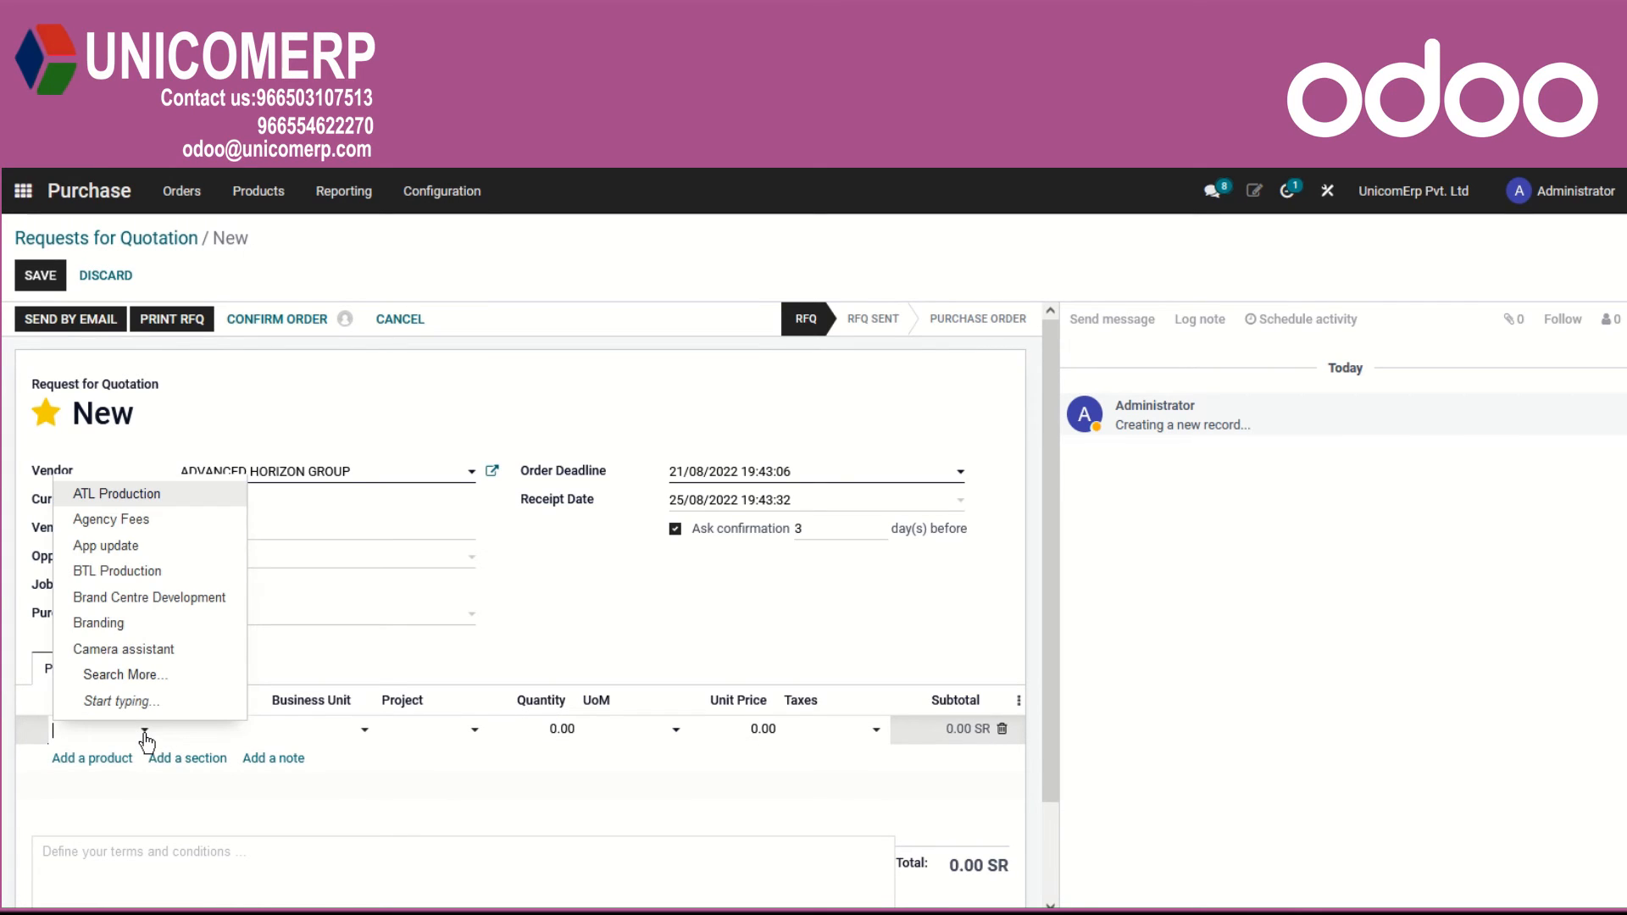
pyautogui.click(141, 575)
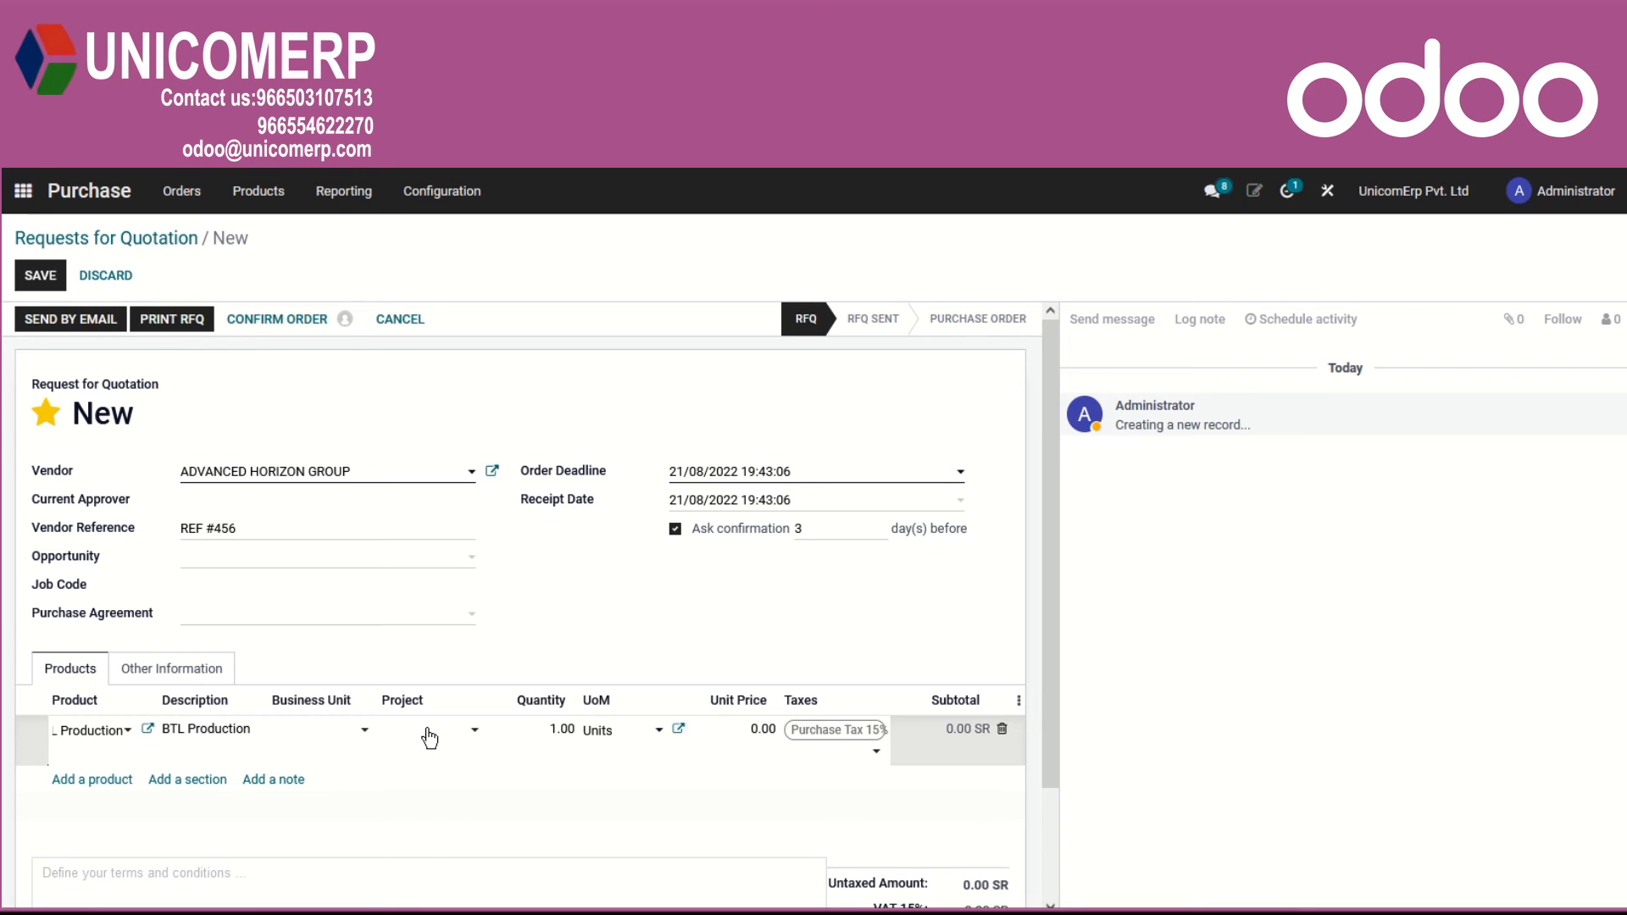
pyautogui.click(559, 731)
pyautogui.write('5')
pyautogui.click(741, 729)
pyautogui.write('50')
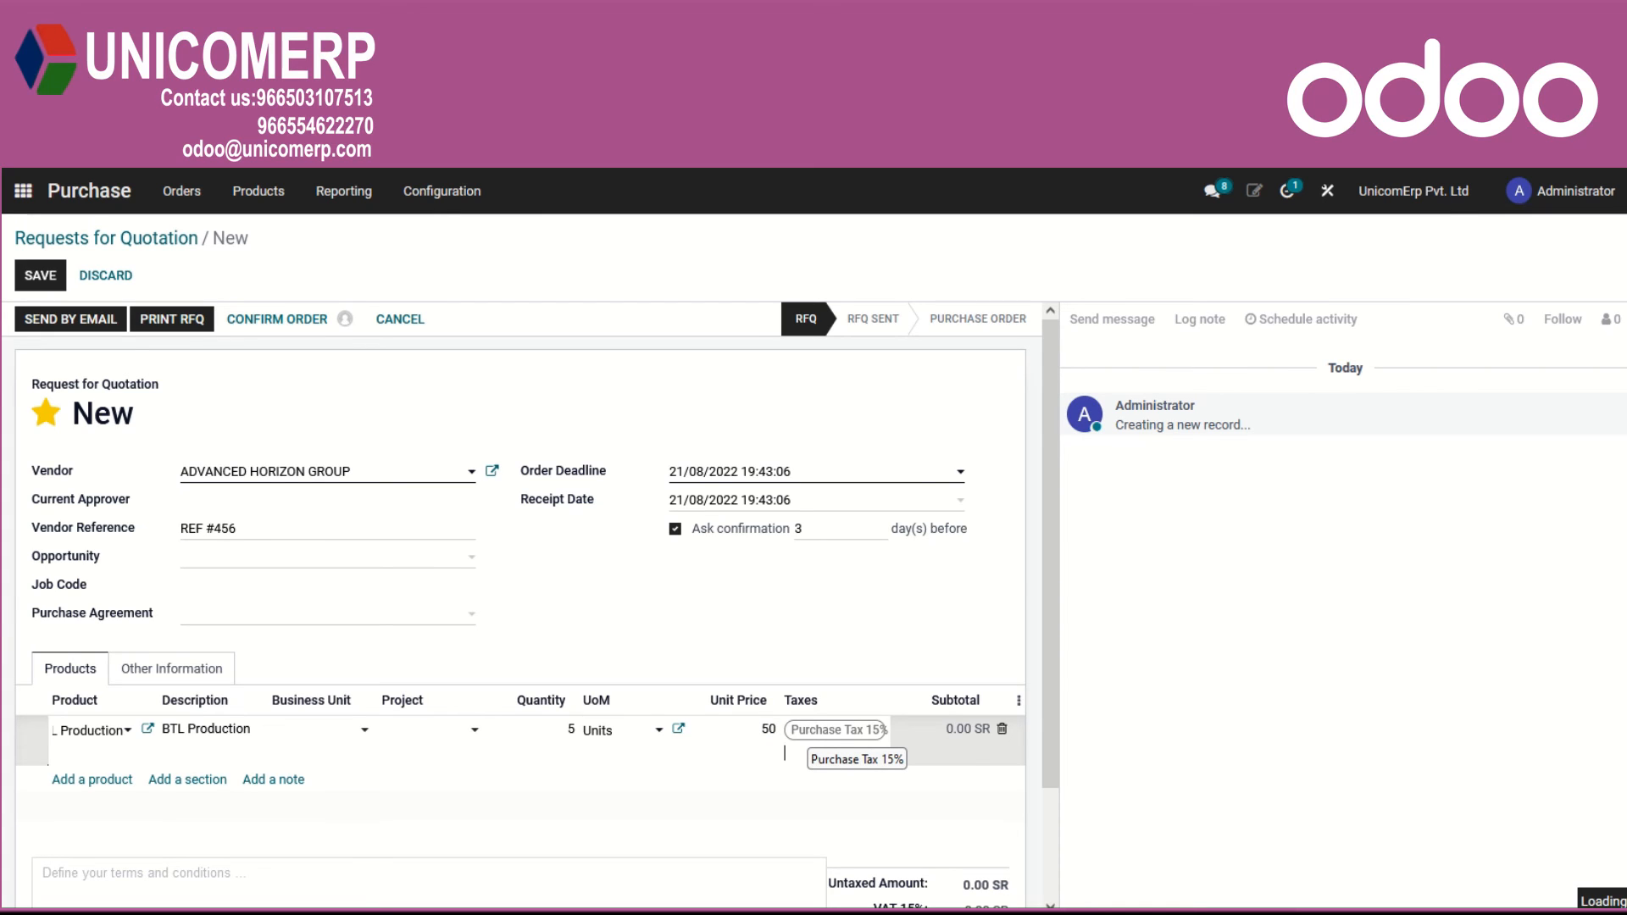
# - Check which optional columns are available for the product lines
pyautogui.press('Tab')
pyautogui.click(1022, 704)
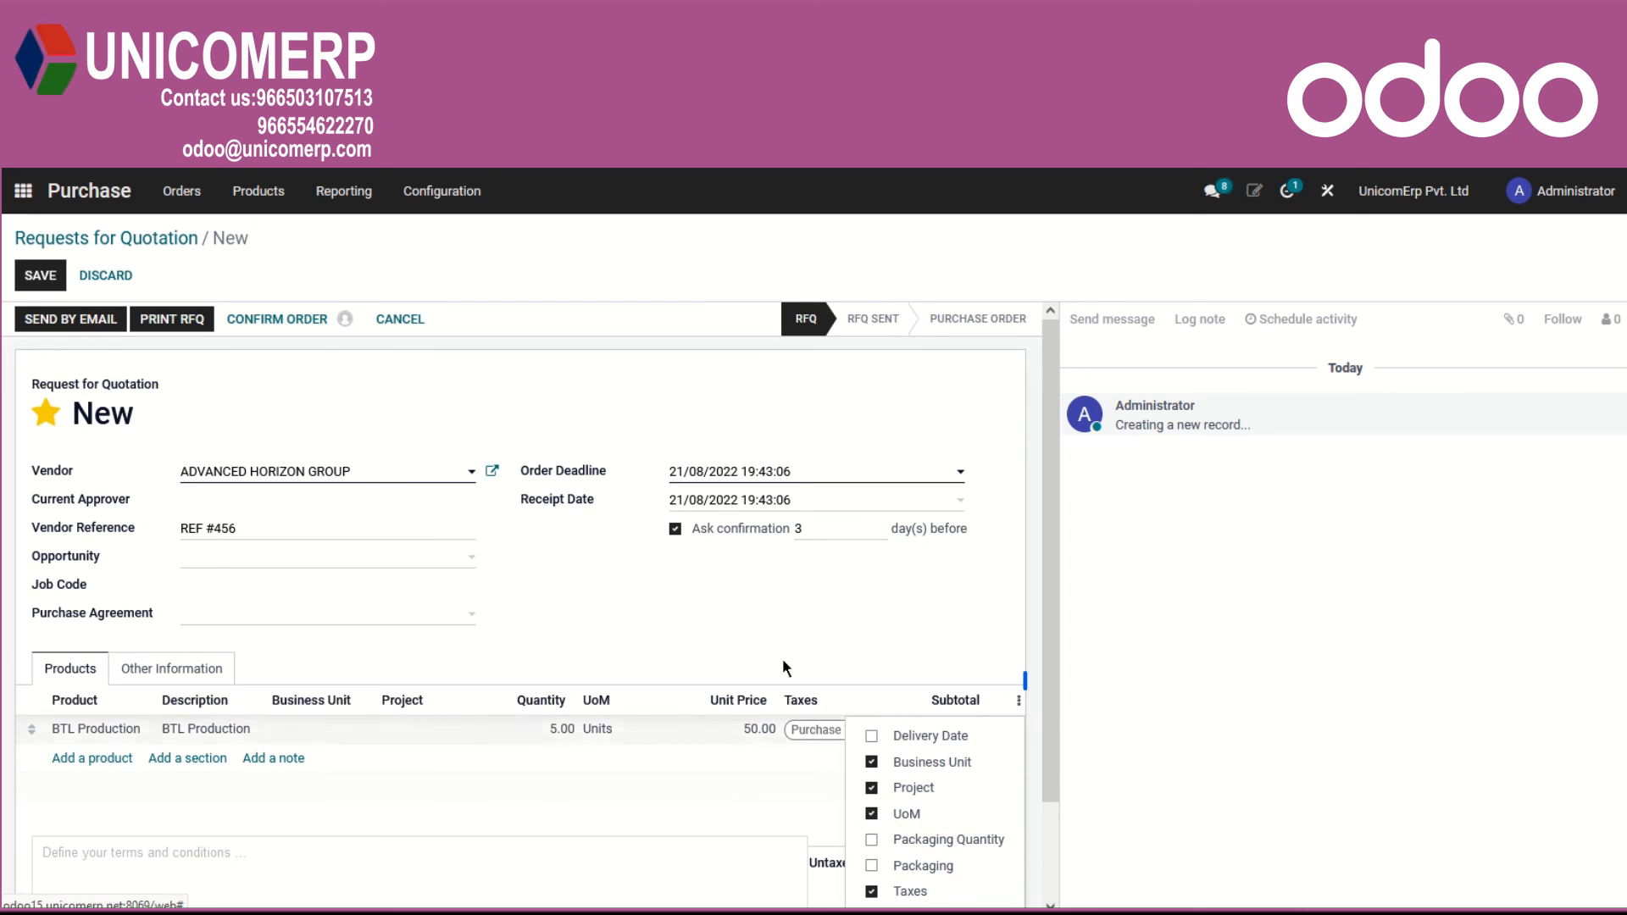
pyautogui.click(814, 628)
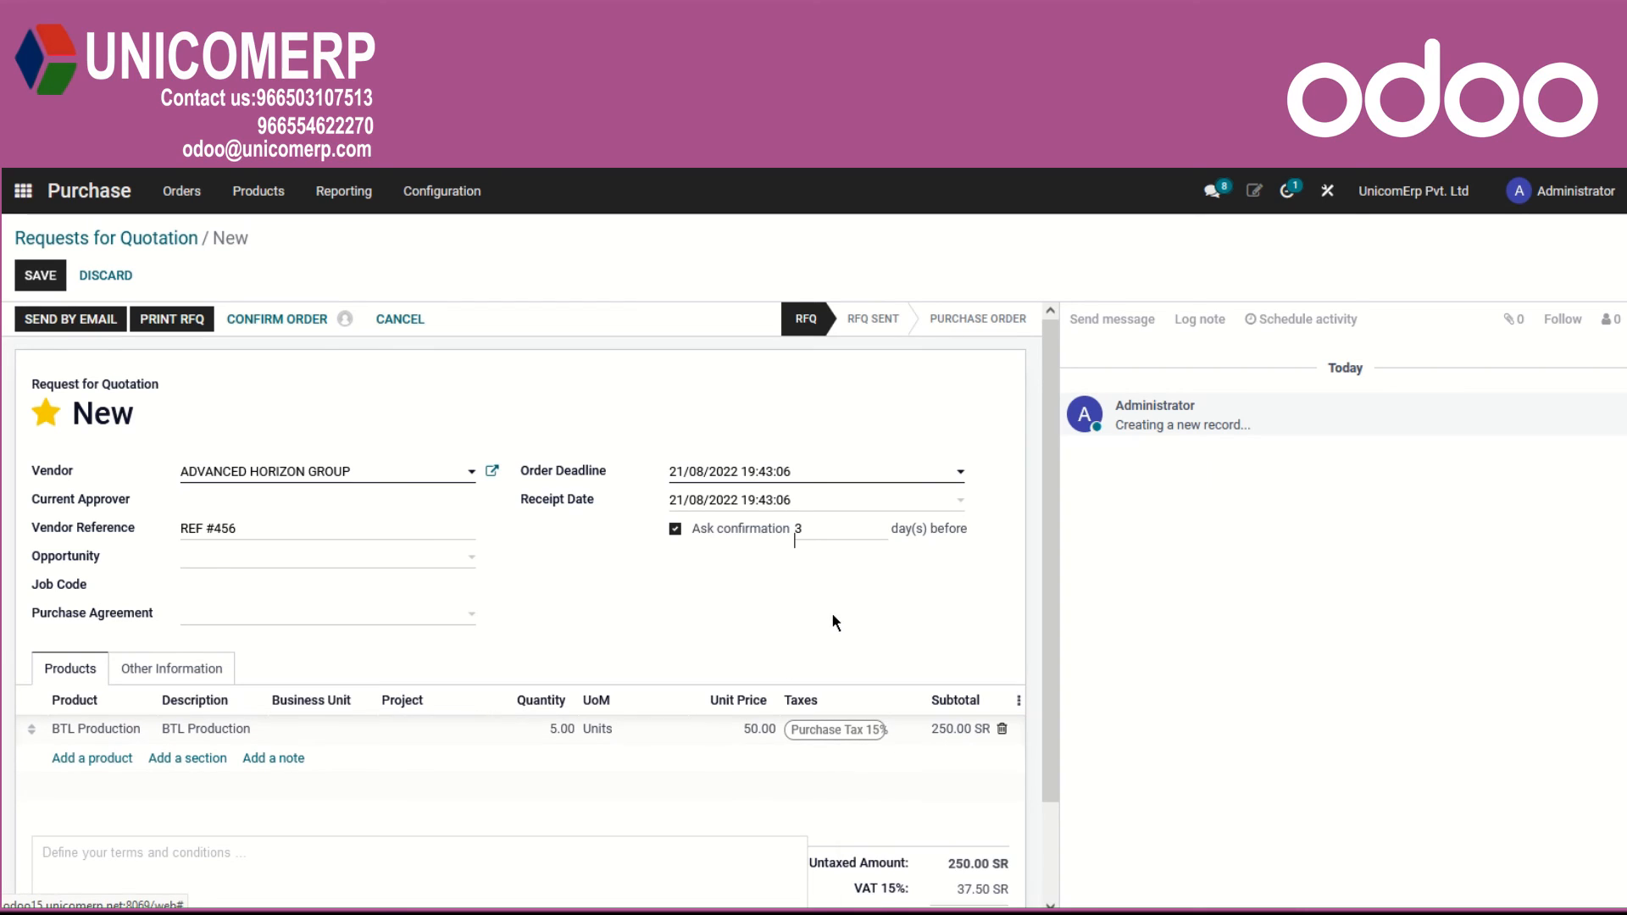
pyautogui.click(185, 758)
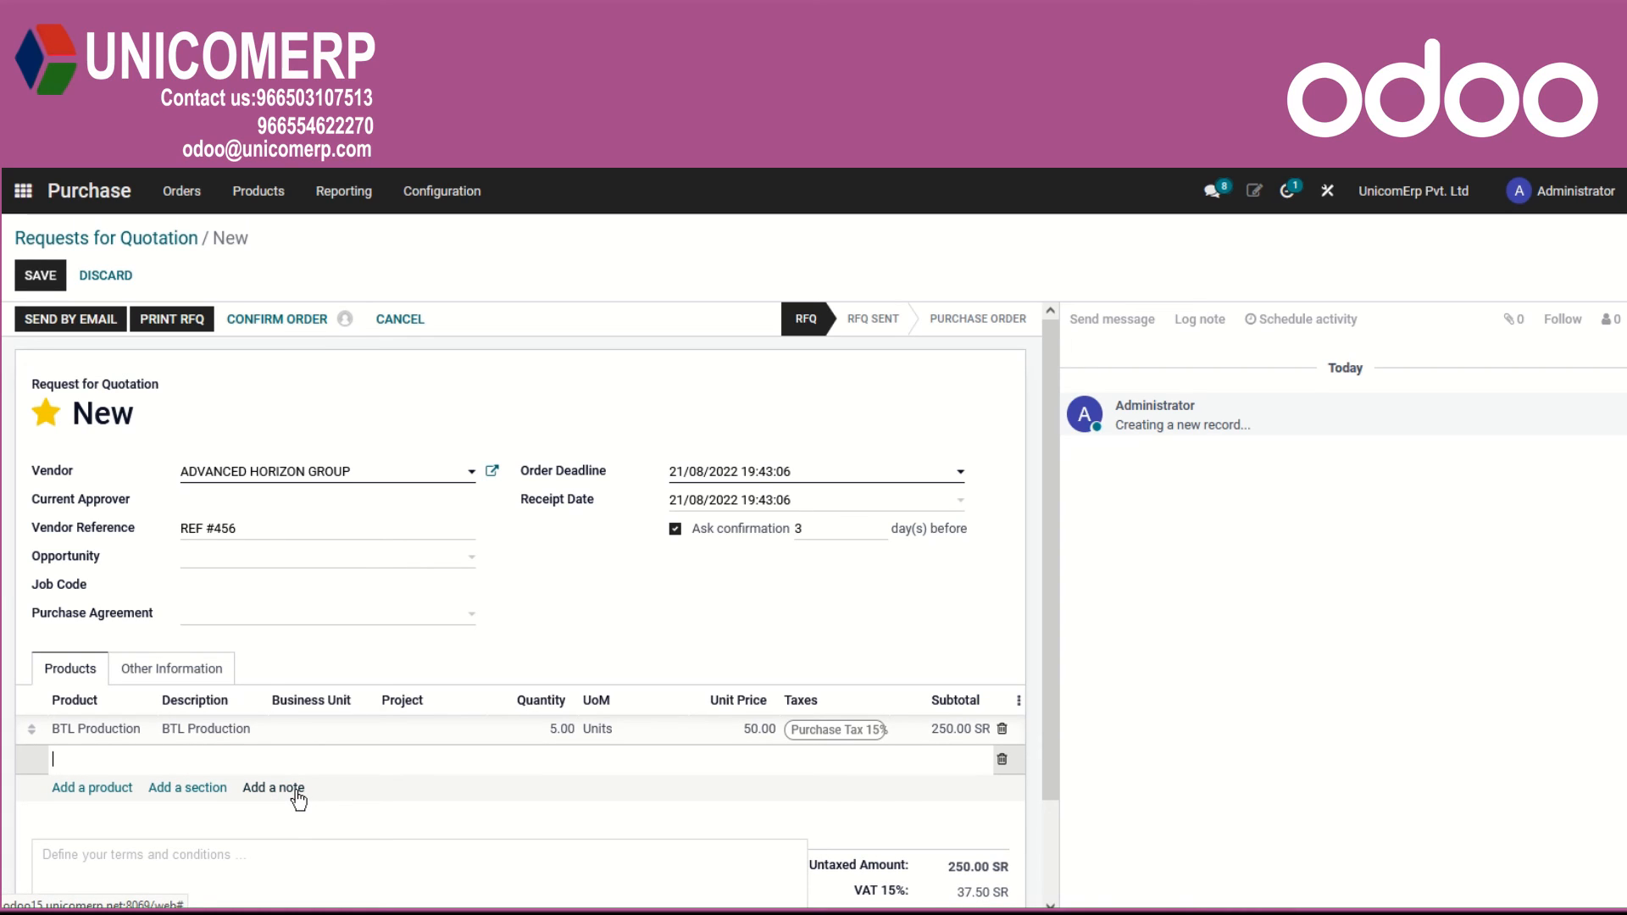
pyautogui.scroll(-1, 470, 752)
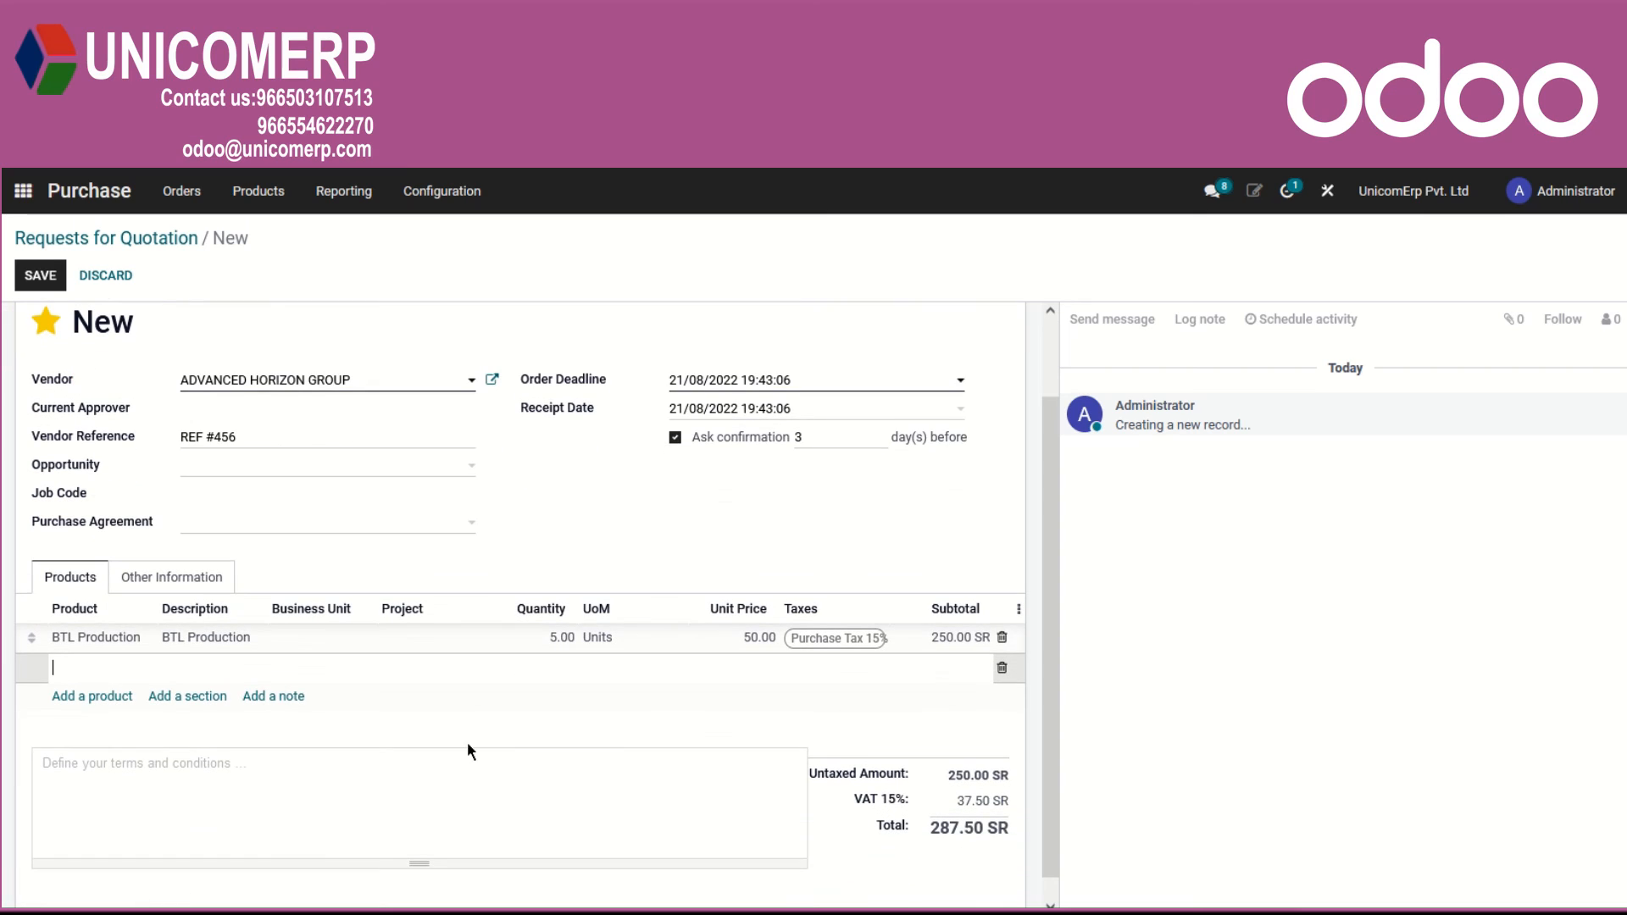
pyautogui.click(240, 797)
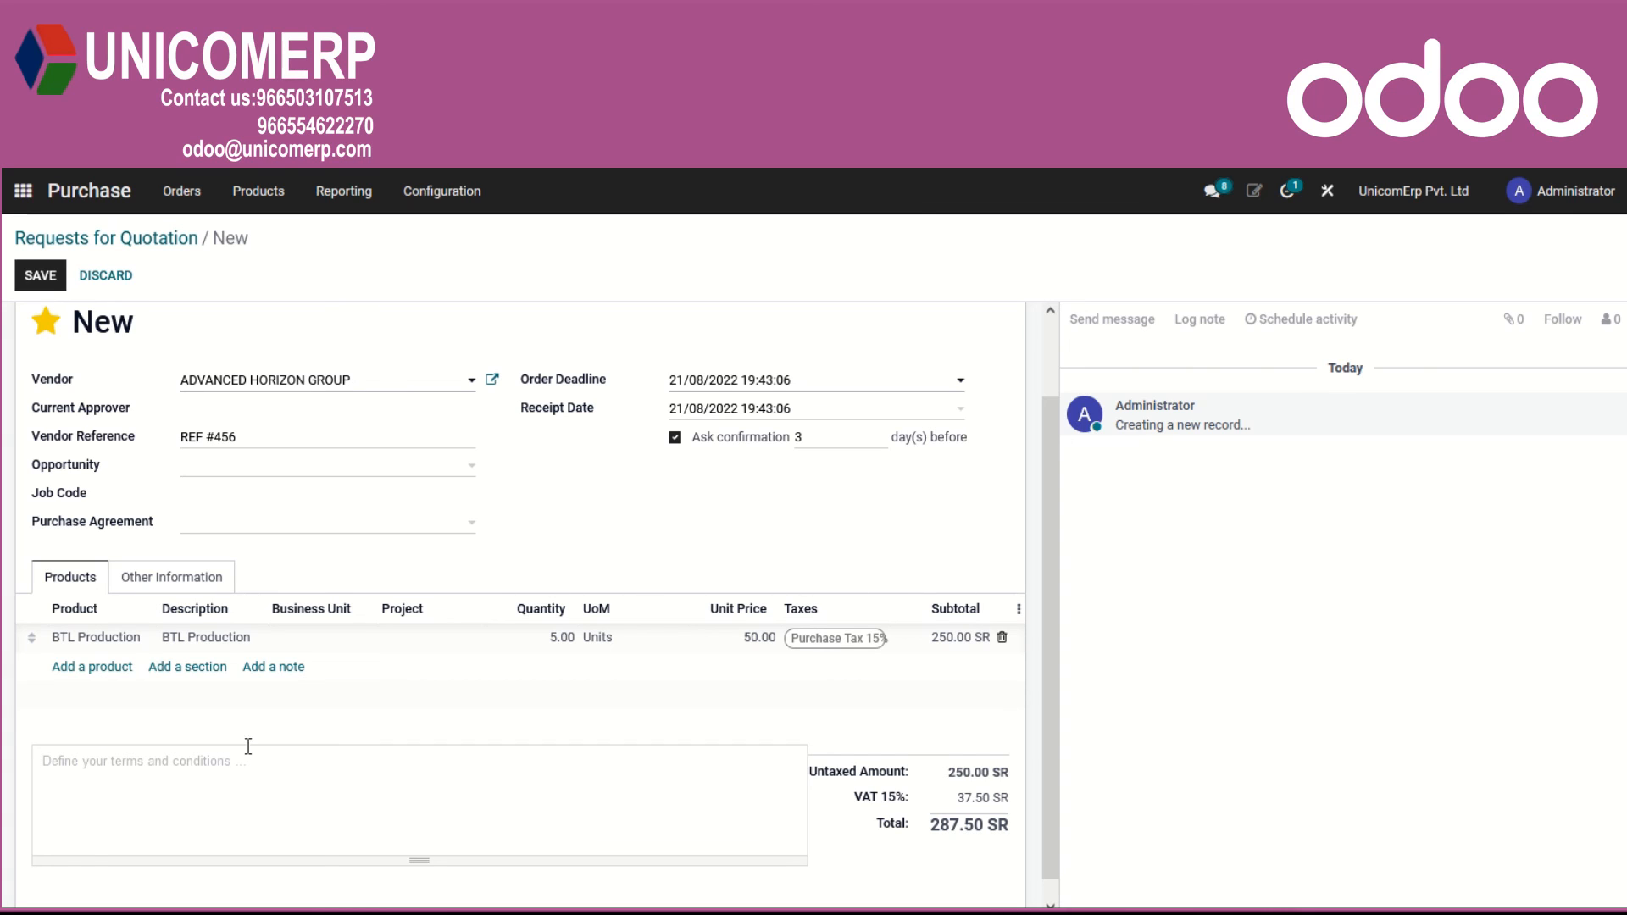
# - Set the payment terms to 15 Days in the request's other information
pyautogui.click(178, 573)
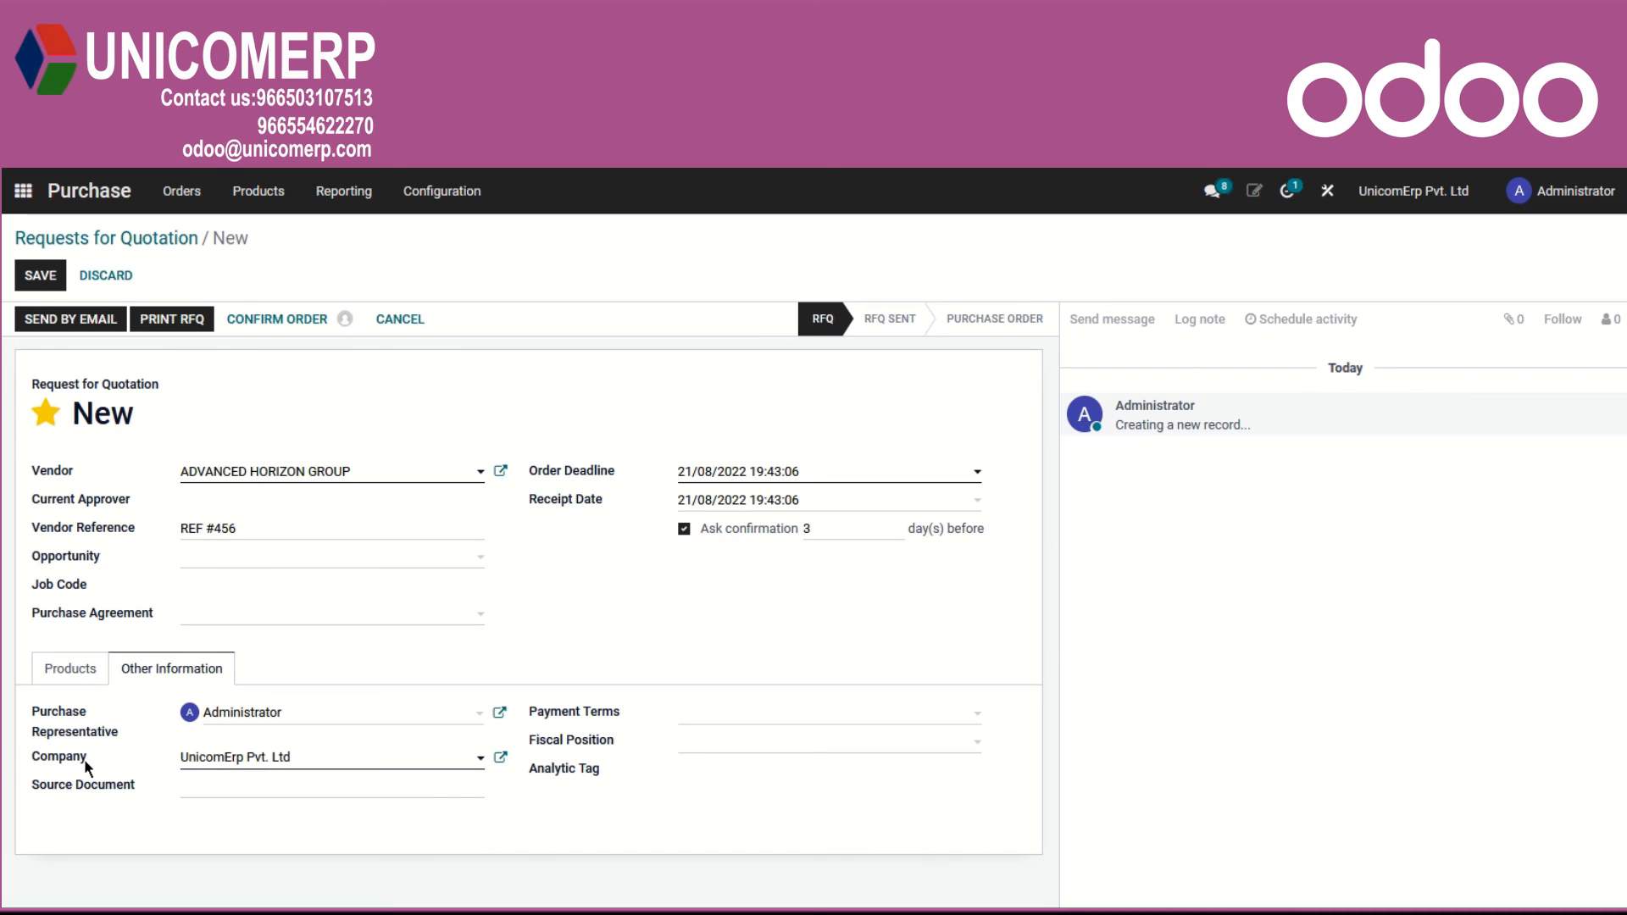
pyautogui.click(222, 790)
pyautogui.click(977, 719)
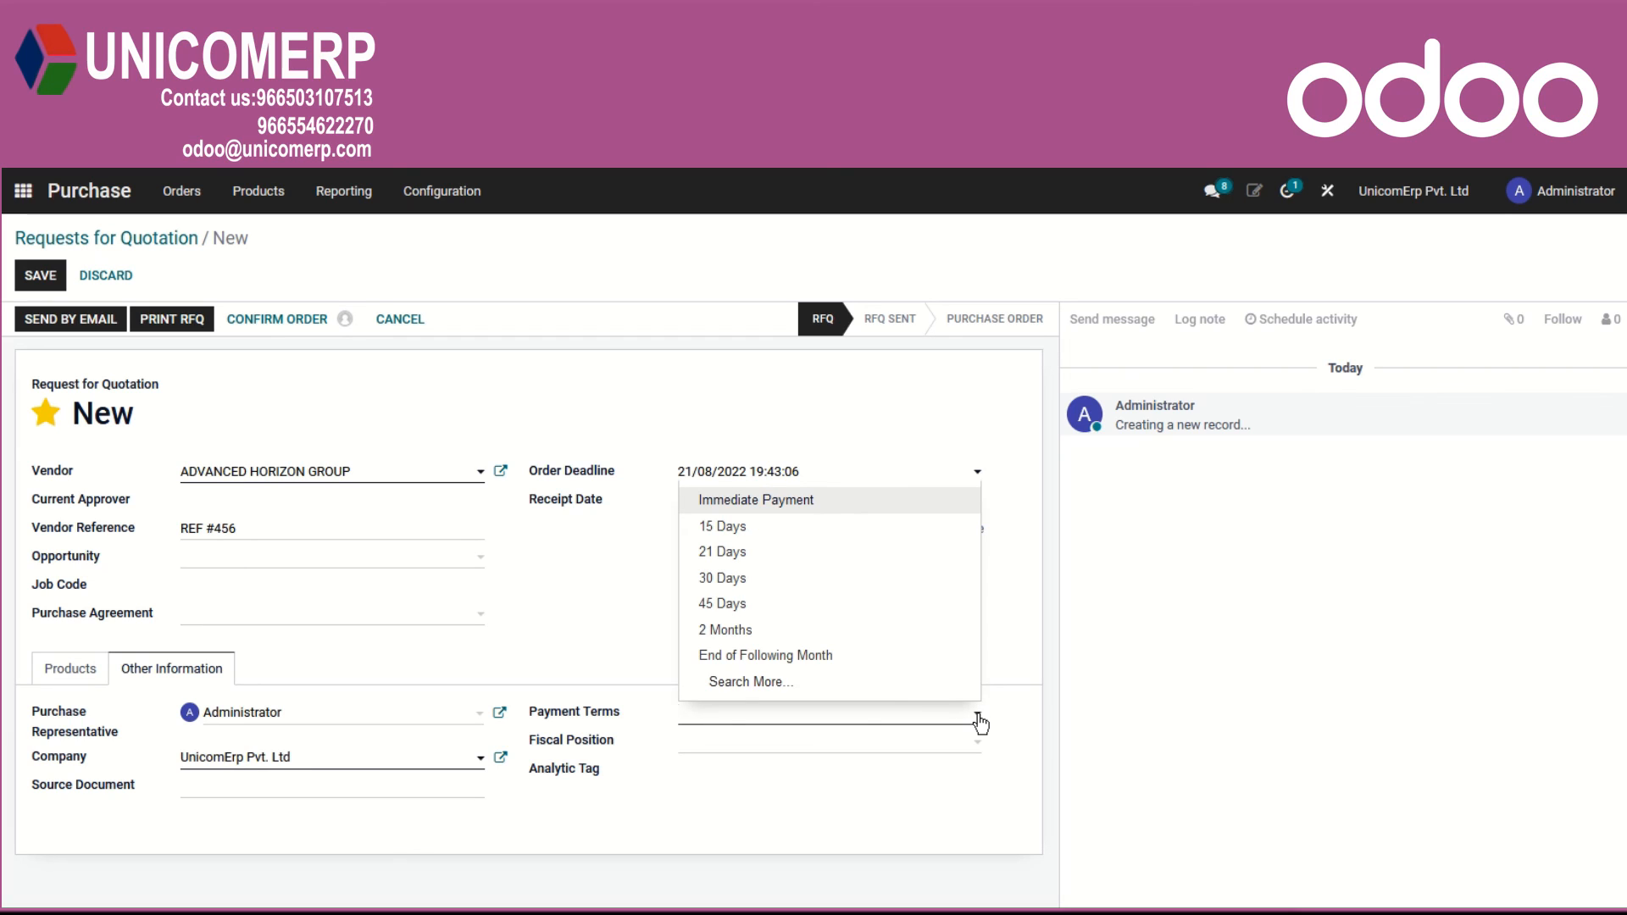
pyautogui.click(729, 527)
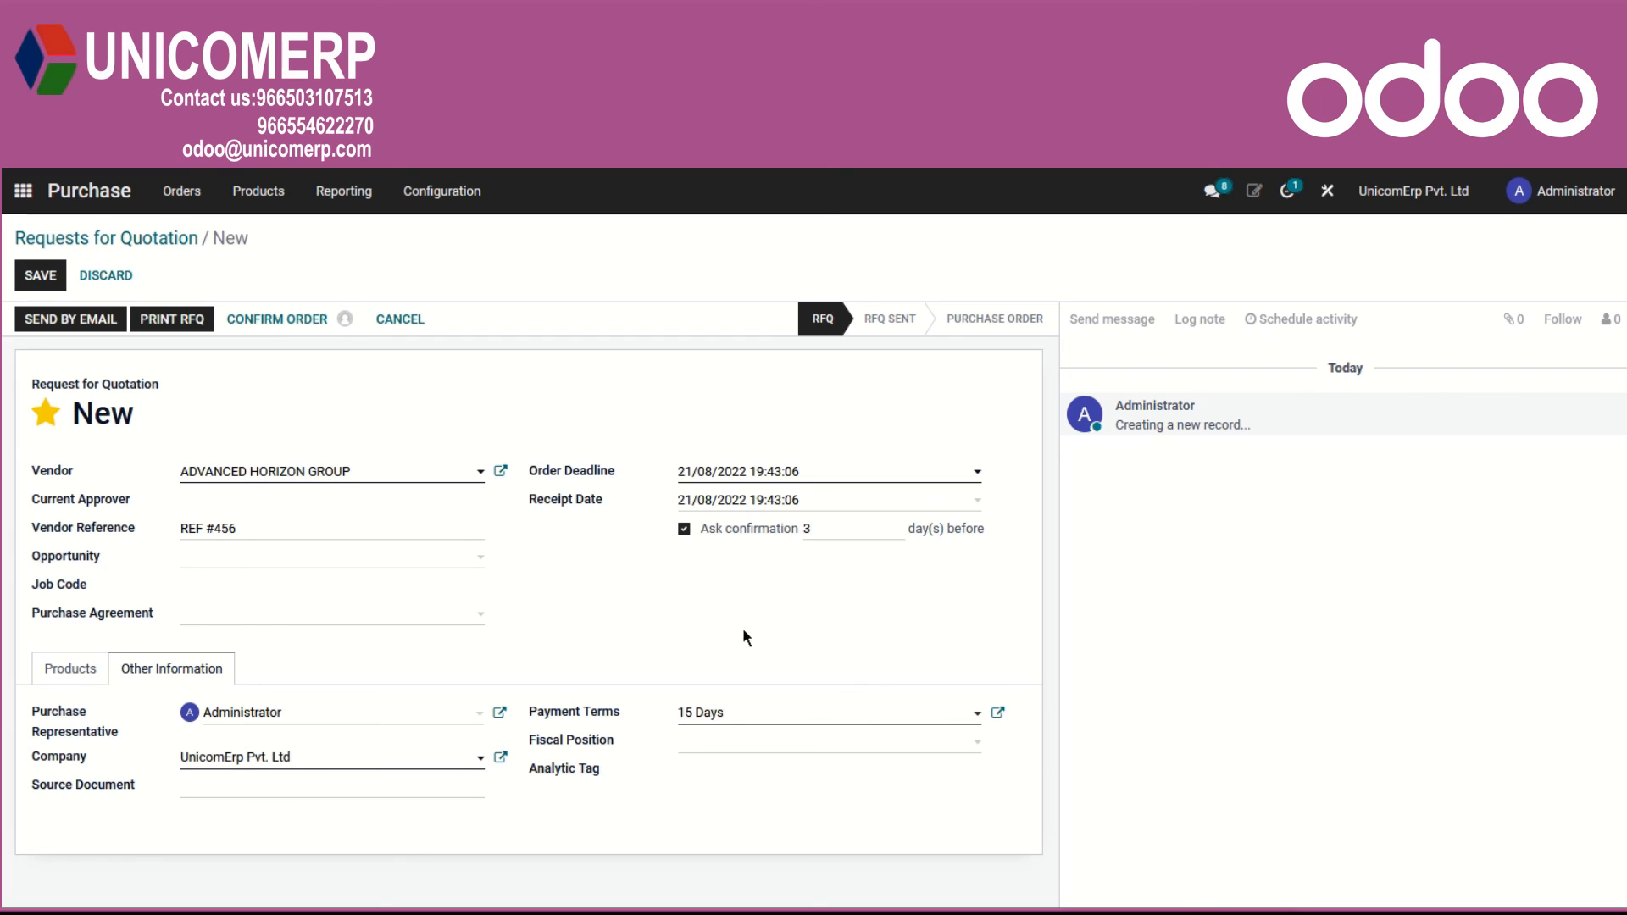
# - Set the fiscal position to KSA and save the request for quotation
pyautogui.click(975, 744)
pyautogui.click(978, 750)
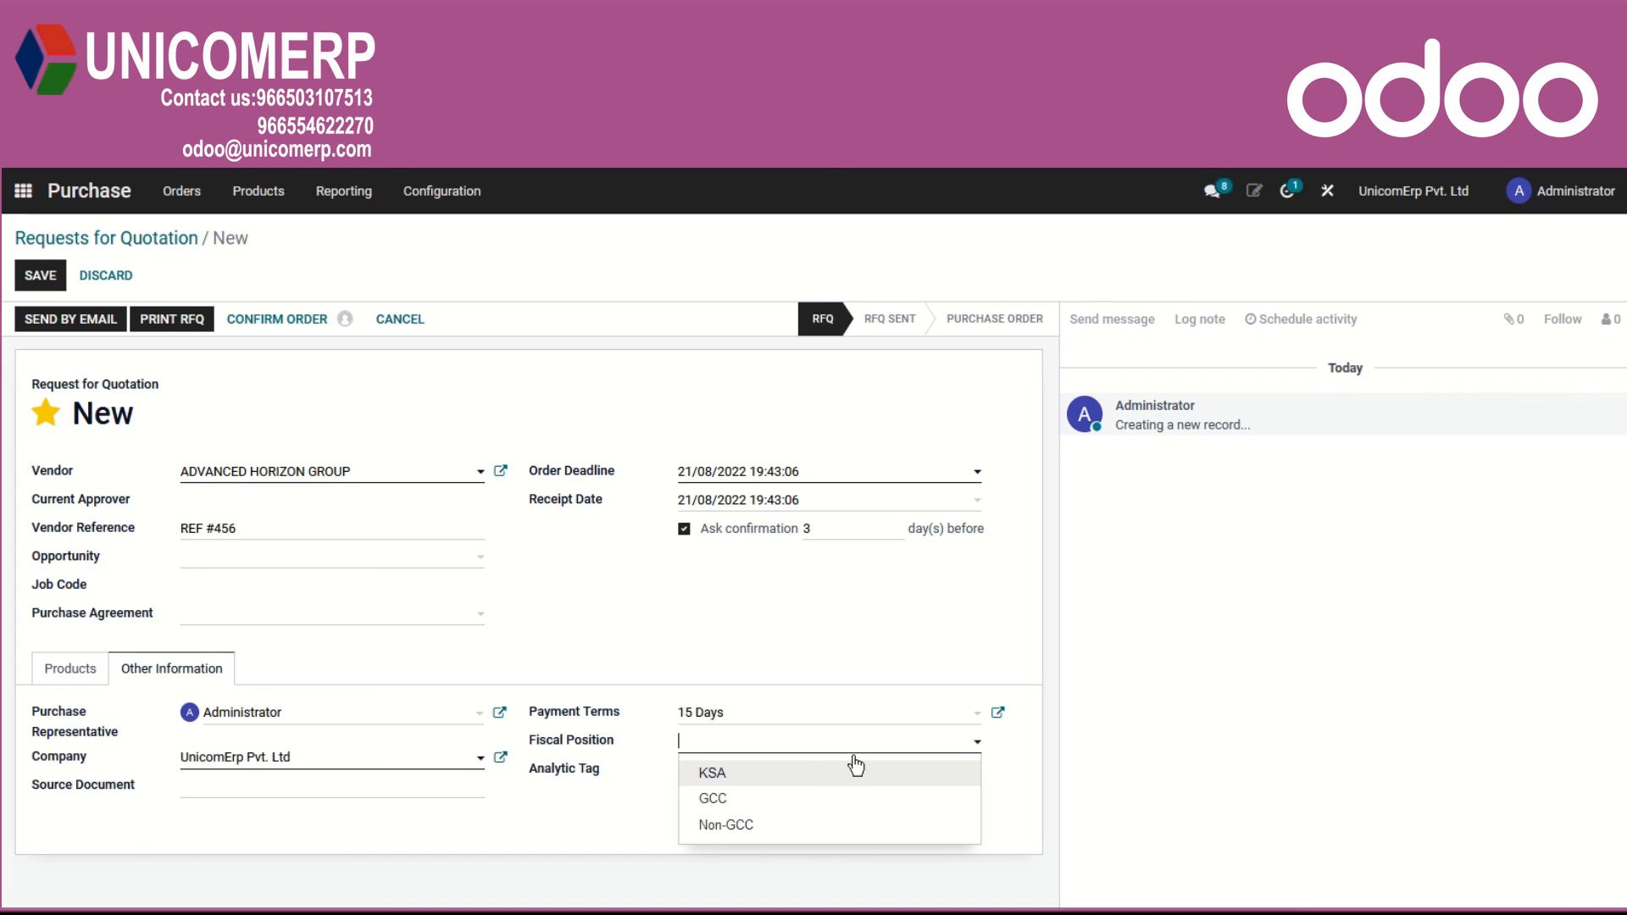
pyautogui.click(712, 776)
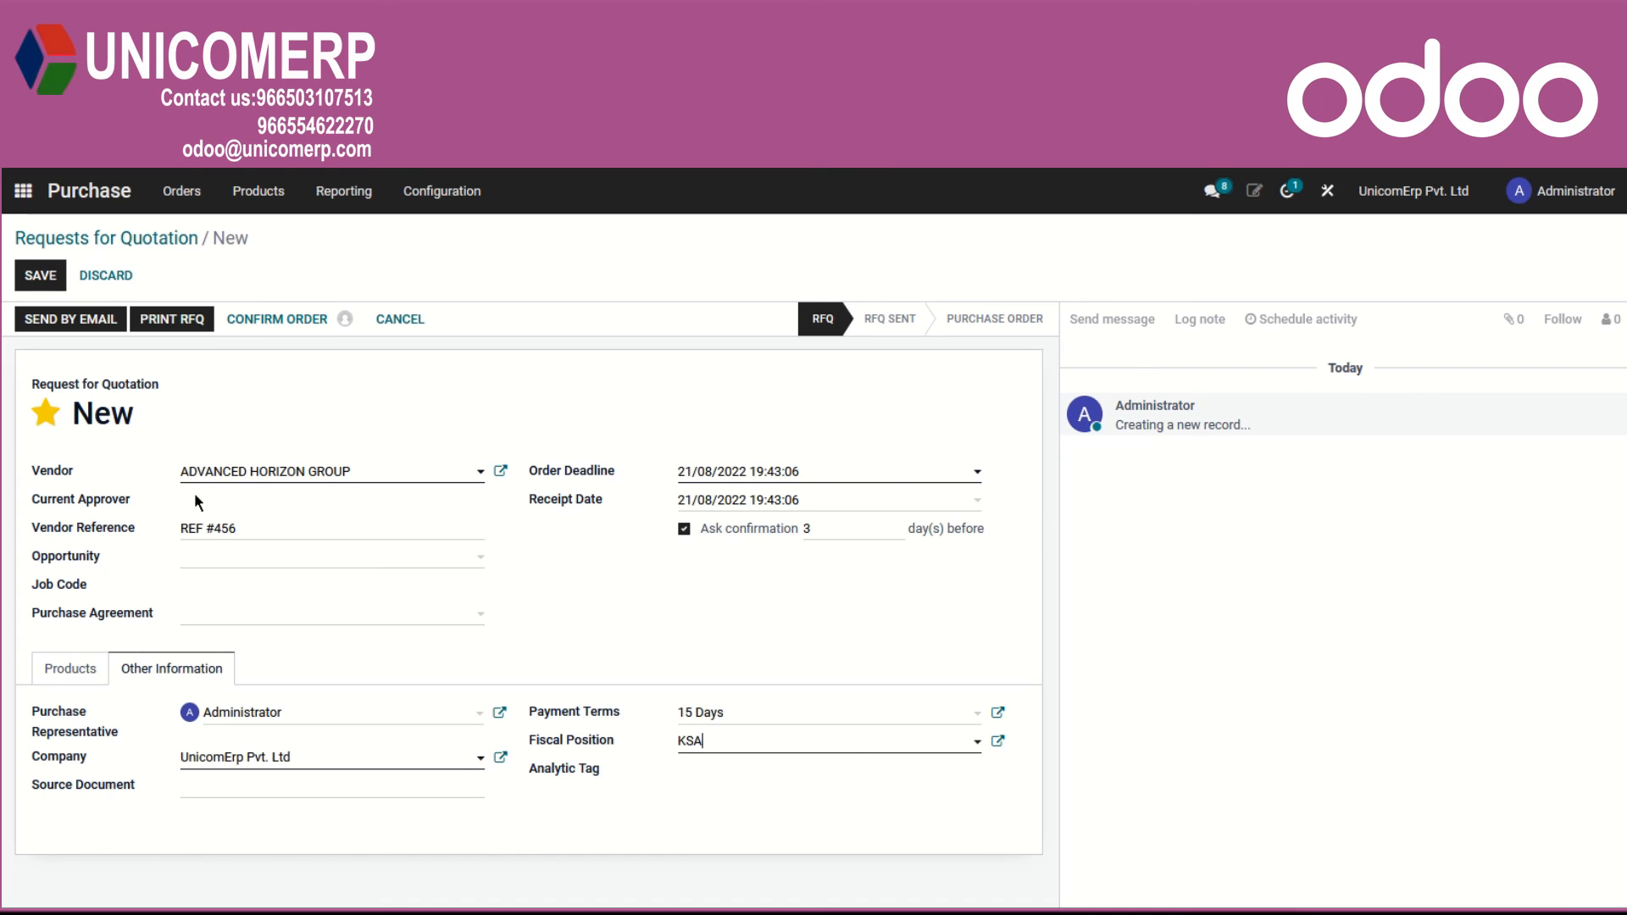
pyautogui.click(61, 280)
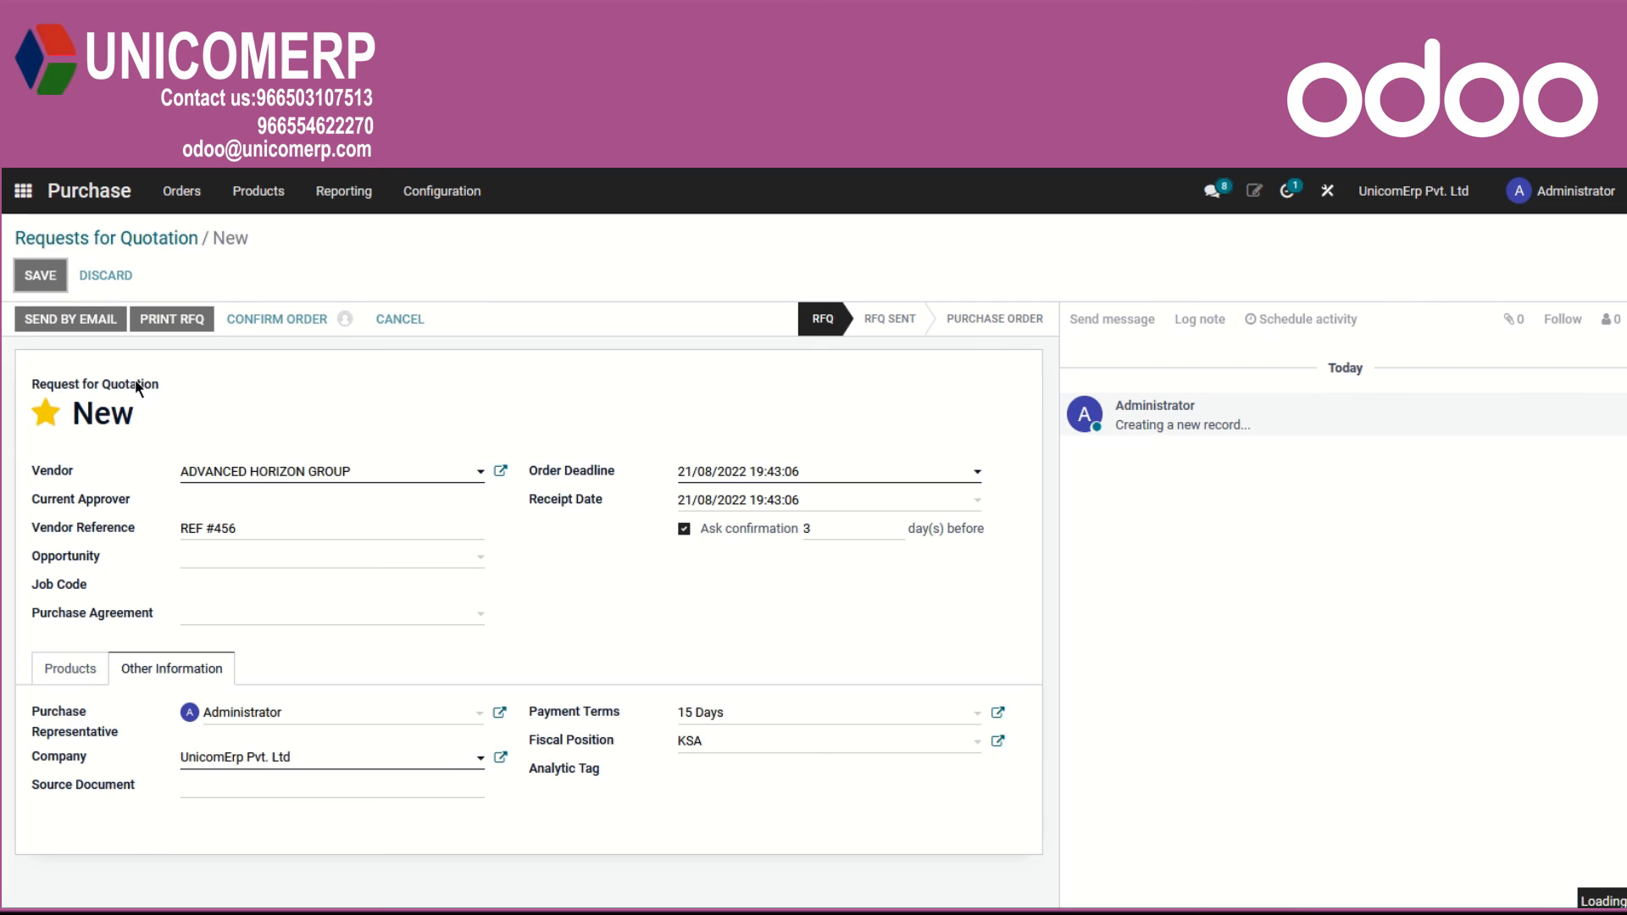